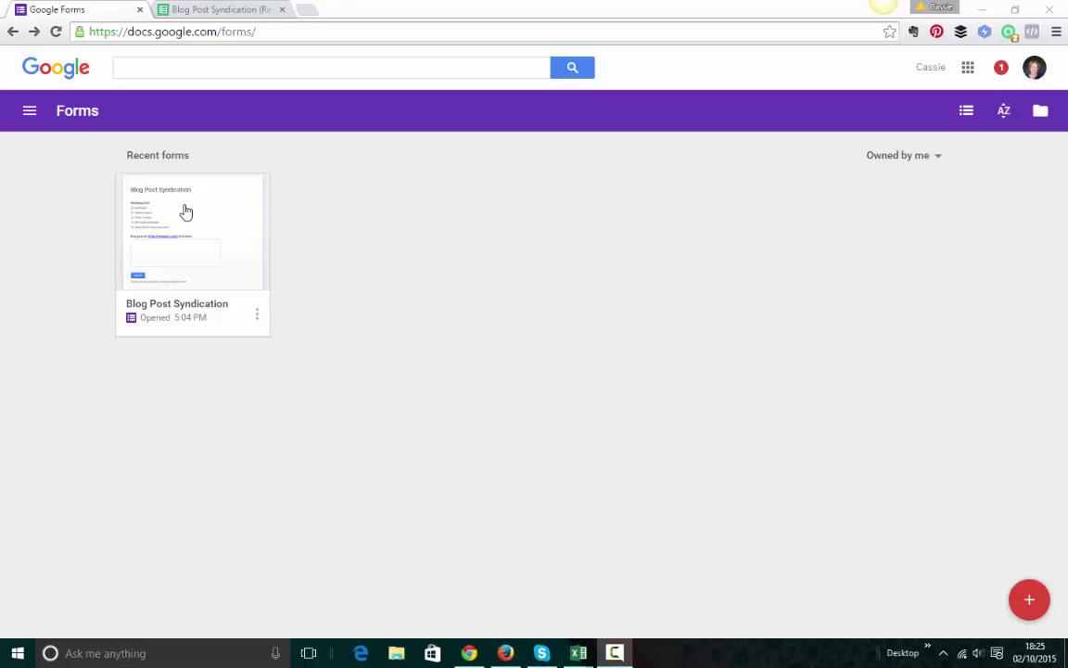
# Open the existing Blog Post Syndication form from the recent forms
pyautogui.click(220, 11)
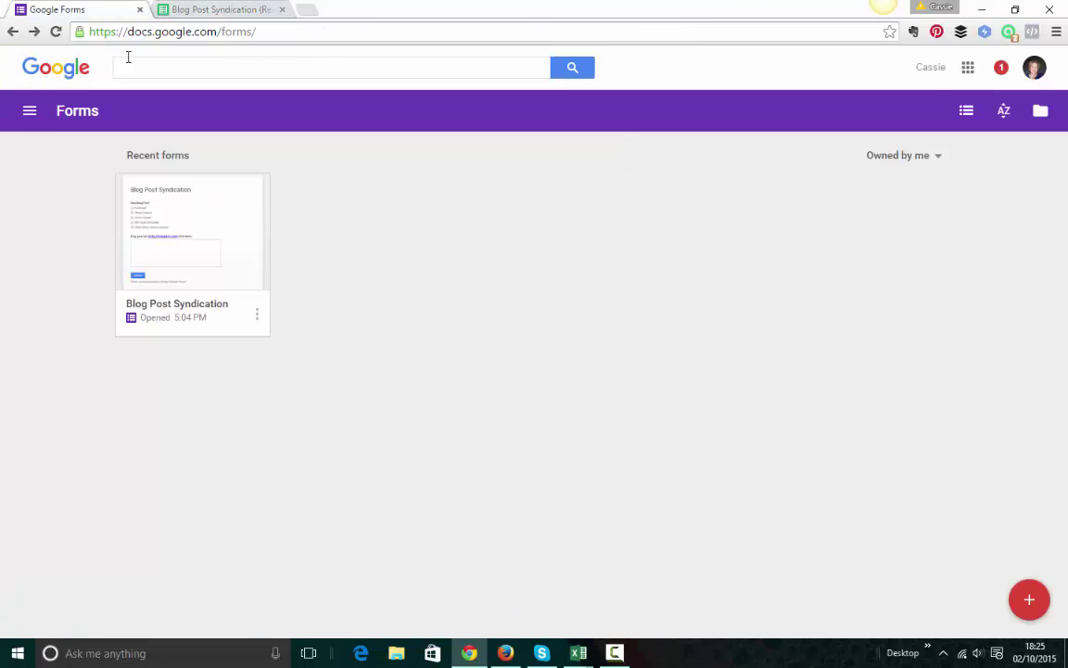
pyautogui.click(81, 11)
pyautogui.click(193, 209)
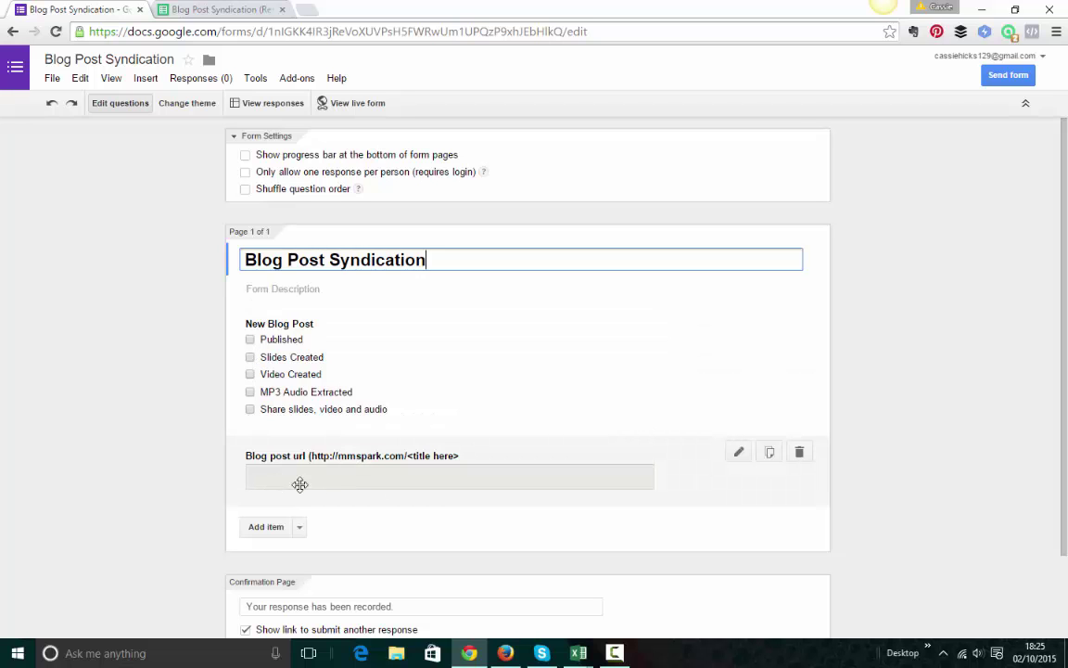
# Examine the columns of the Blog Post Syndication responses spreadsheet, going across the cells of row 2
pyautogui.click(253, 11)
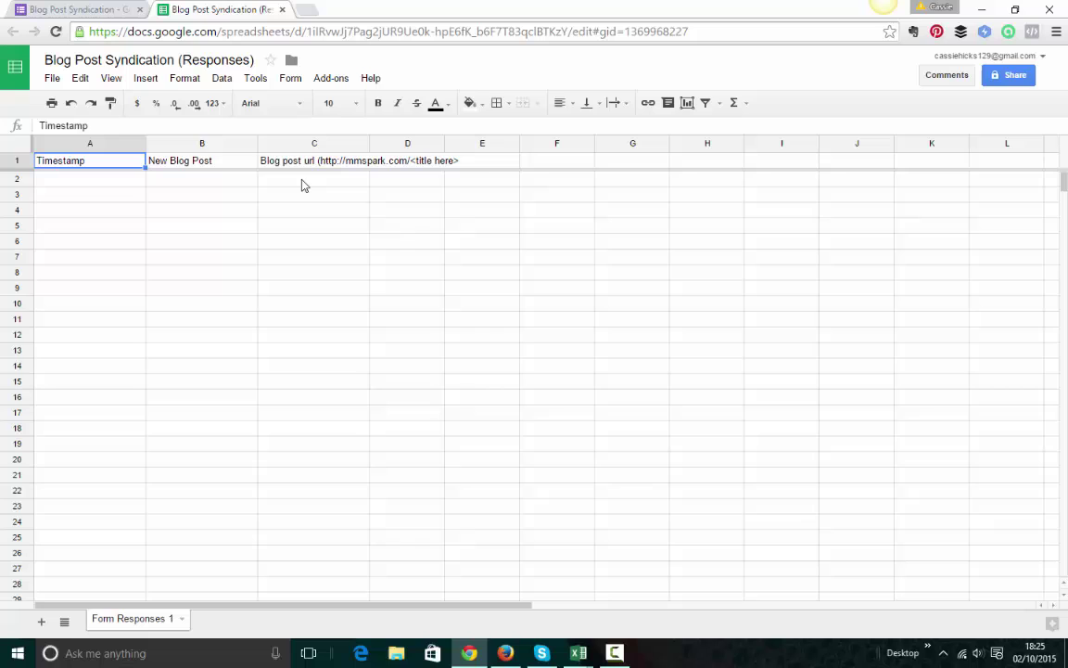
pyautogui.click(105, 183)
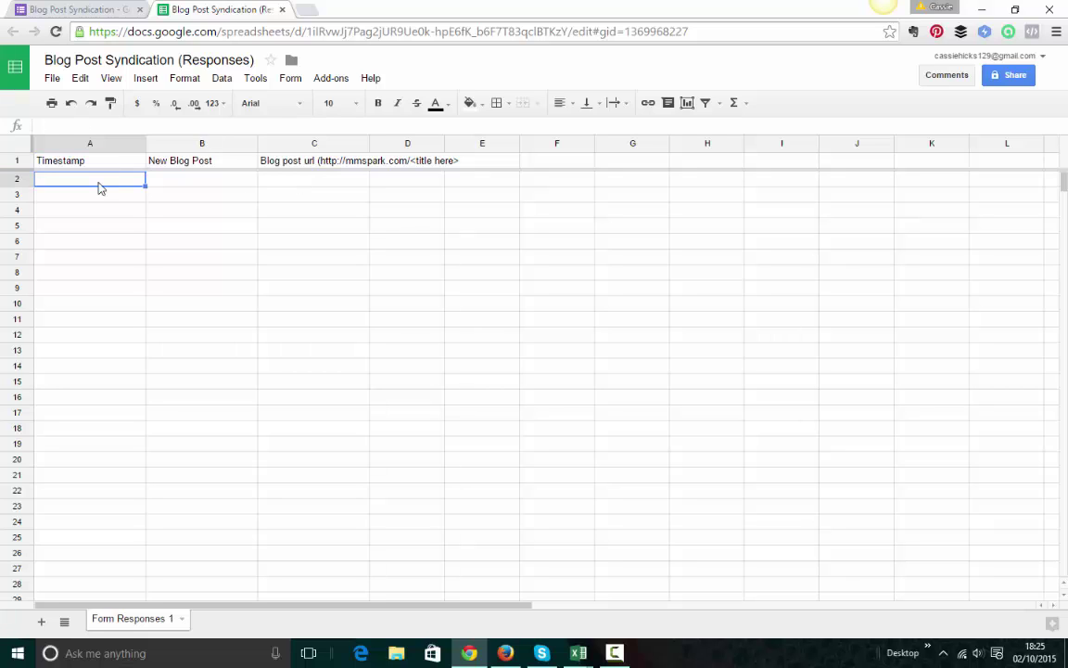
pyautogui.click(201, 182)
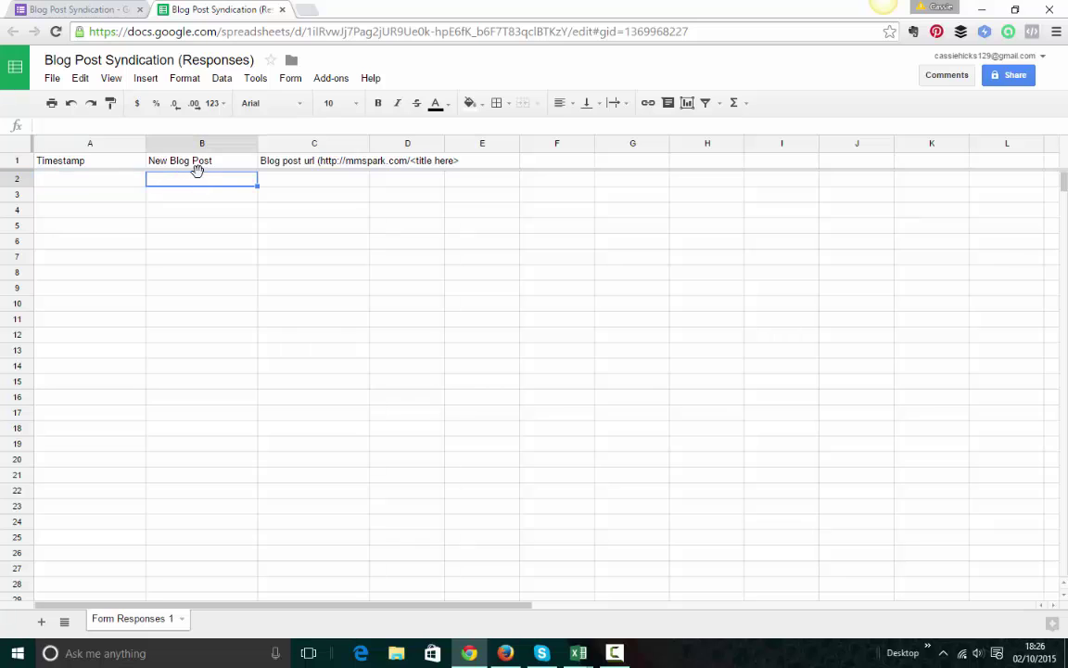
pyautogui.click(322, 183)
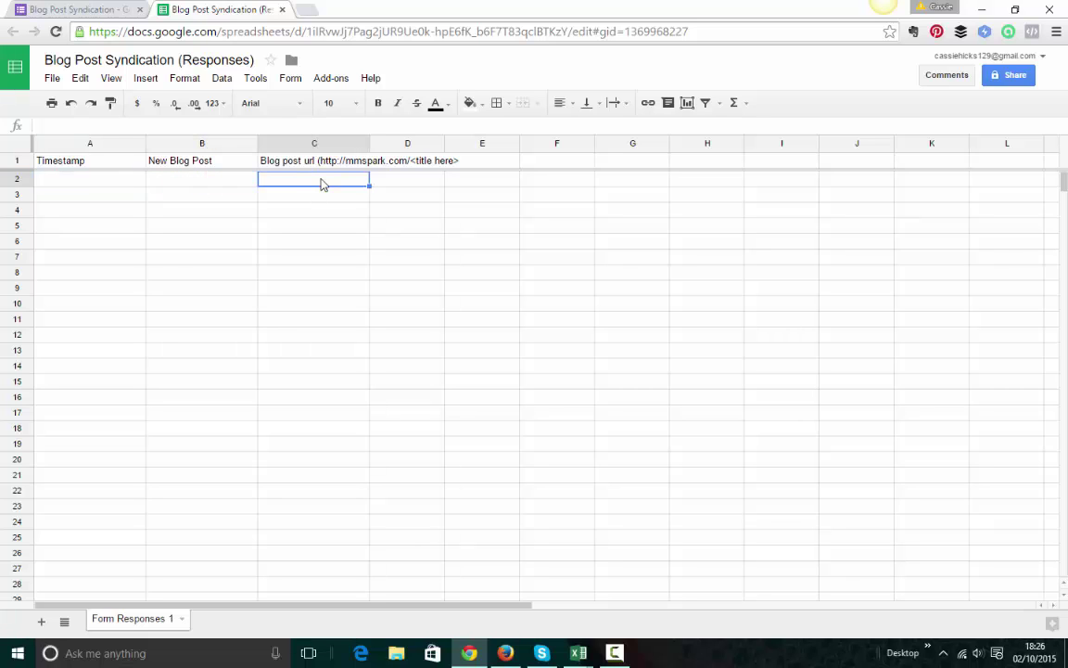
pyautogui.click(413, 184)
pyautogui.click(476, 183)
pyautogui.click(535, 184)
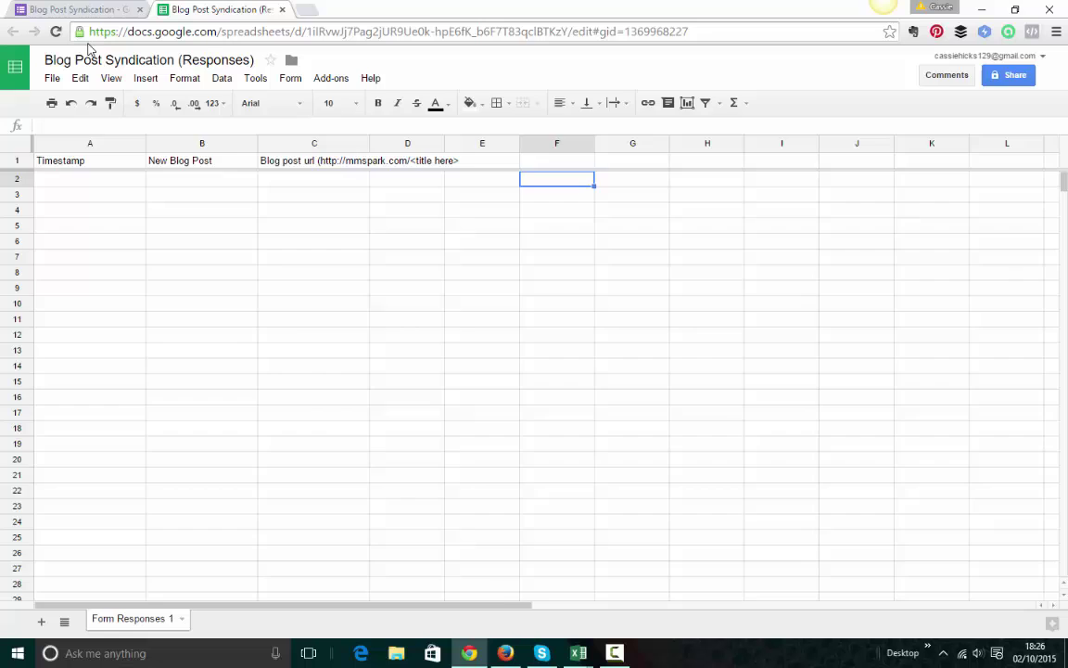
# Return to the forms overview, create a new blank form and title it "Application Form"
pyautogui.click(75, 11)
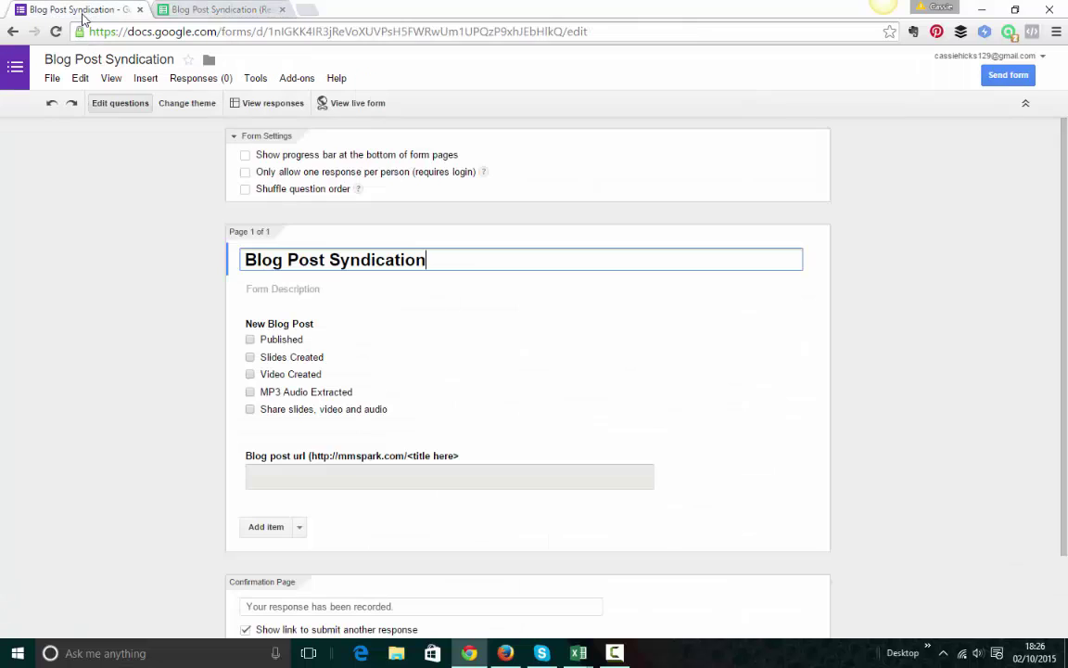
pyautogui.click(13, 31)
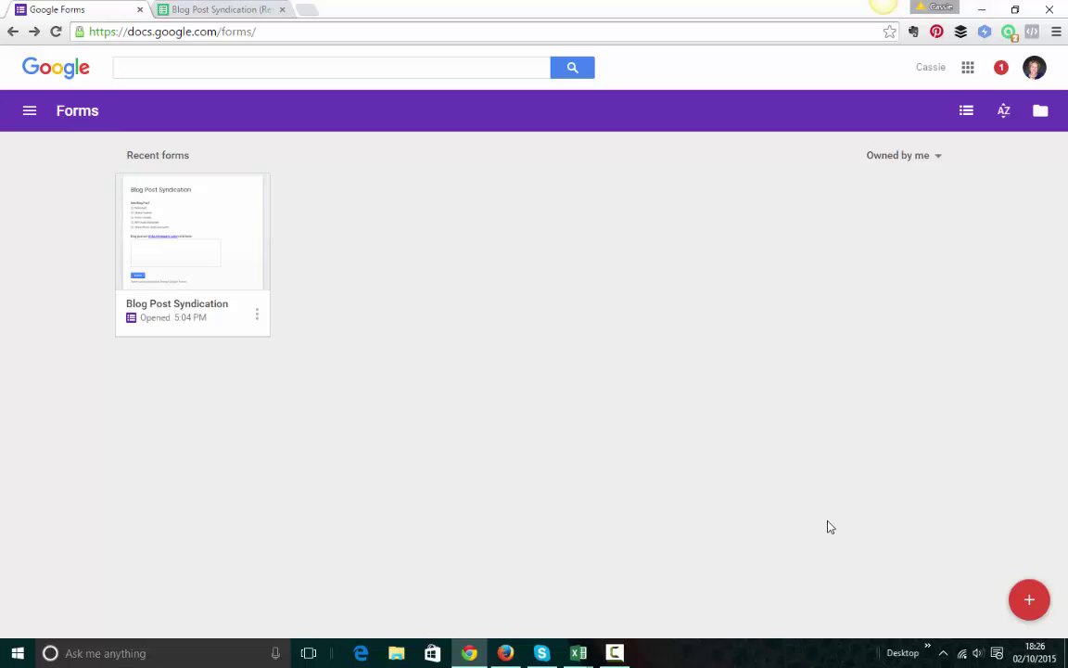
pyautogui.click(1027, 601)
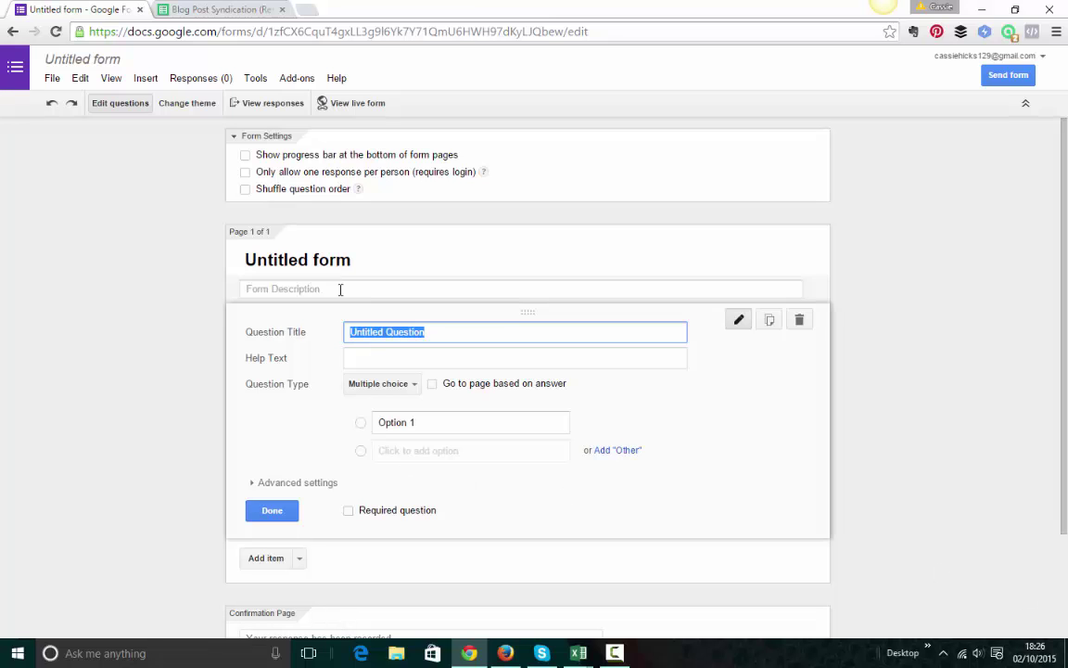
pyautogui.click(349, 259)
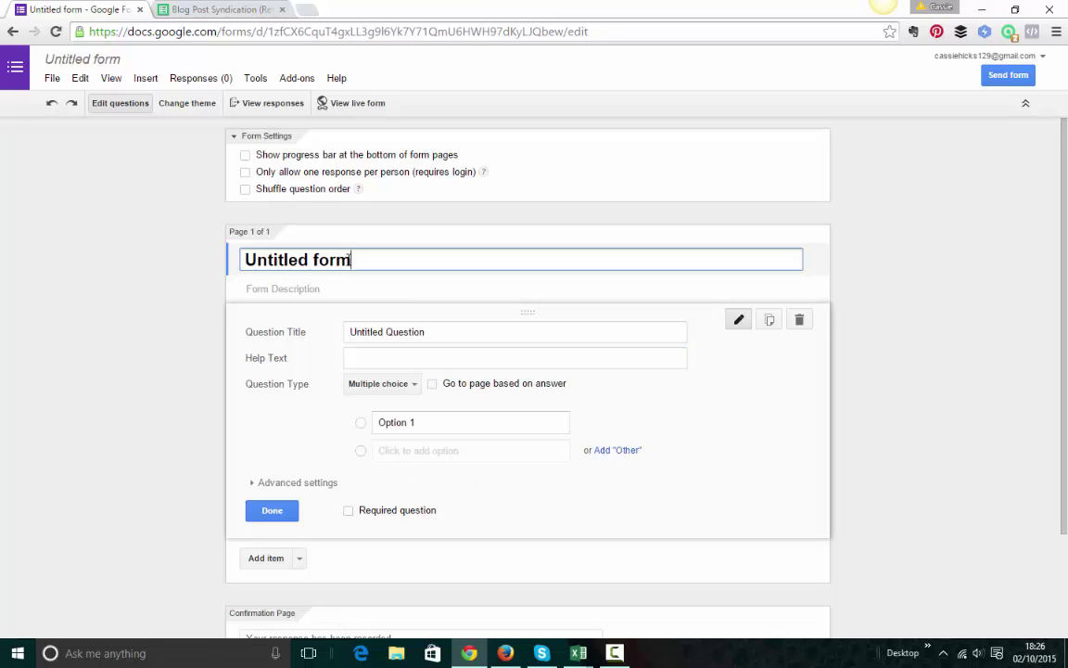
pyautogui.moveTo(350, 260); pyautogui.dragTo(243, 259)
pyautogui.write('Application')
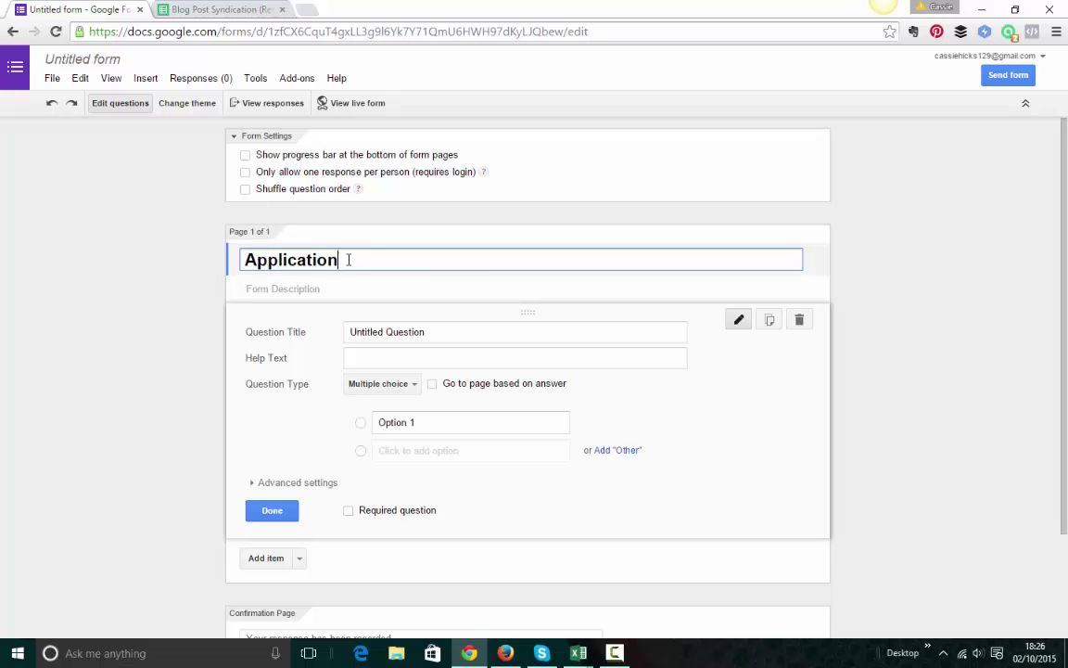
pyautogui.write(' Form')
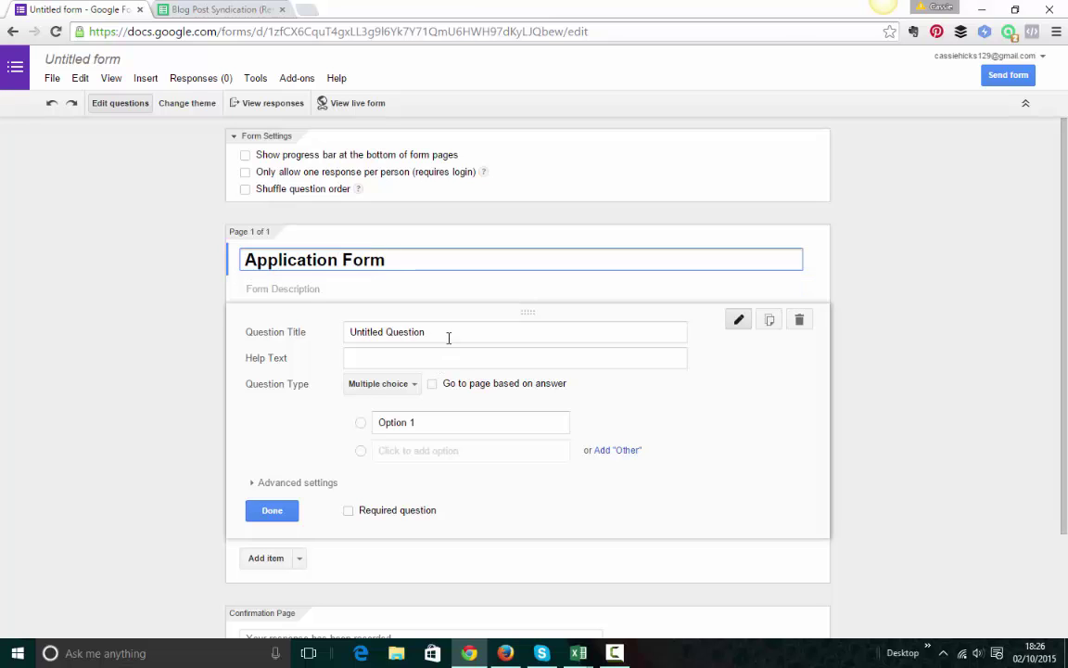
# Title the first question "Name" and set its help text to "Please enter your first and last name"
pyautogui.moveTo(448, 338); pyautogui.dragTo(307, 315)
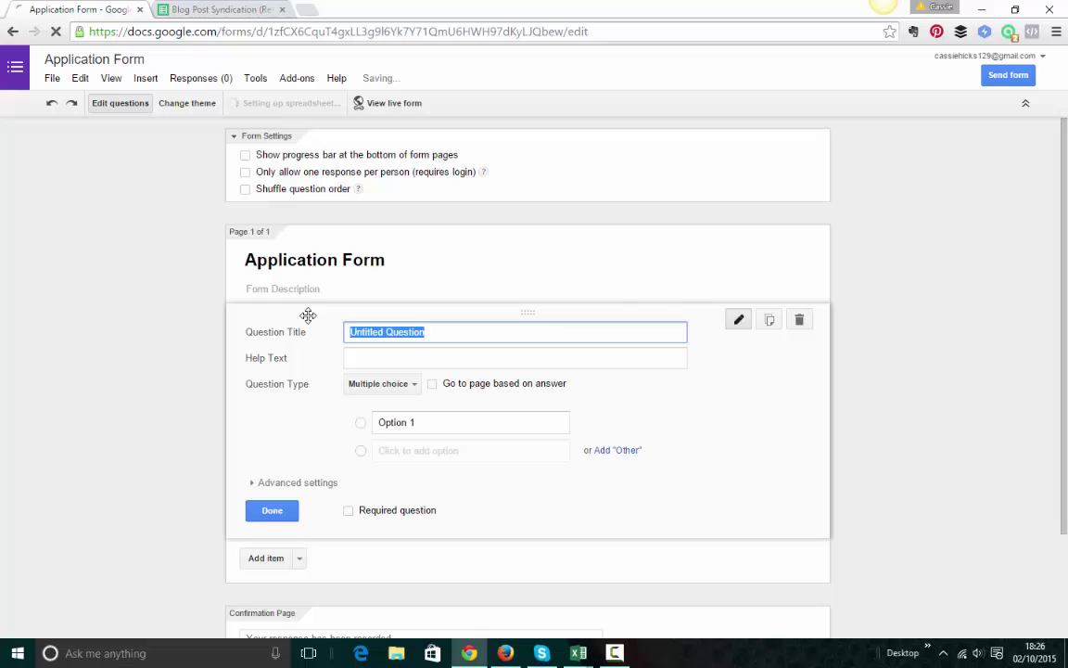
pyautogui.write('Name')
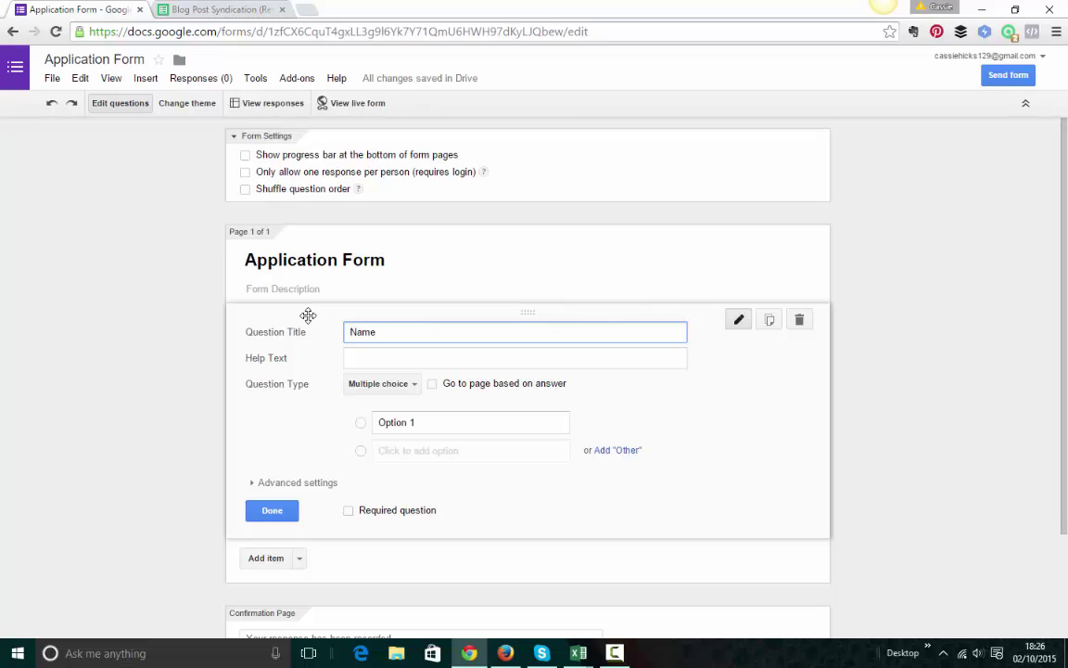
pyautogui.click(360, 358)
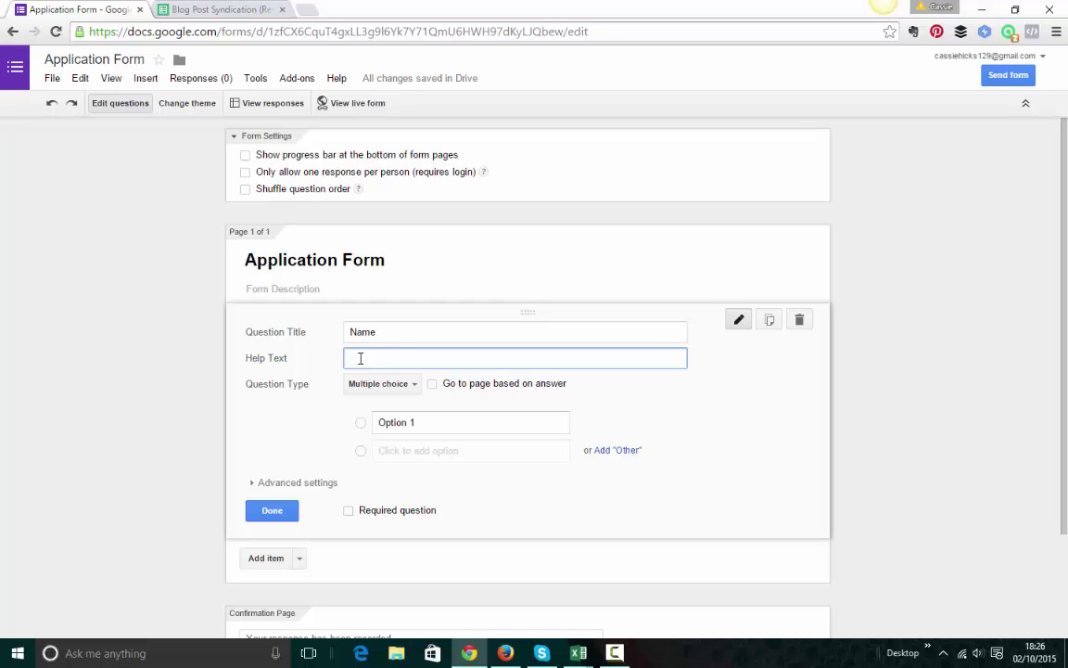
pyautogui.write('Please sen')
pyautogui.press('BackSpace')
pyautogui.write('enter your first and alst')
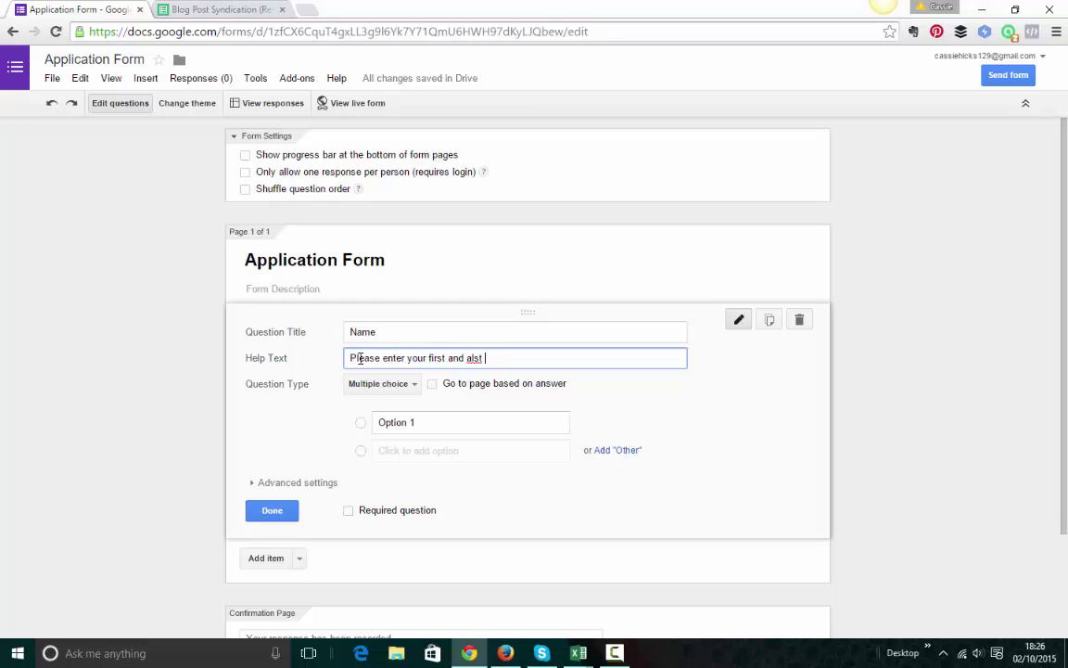
pyautogui.press('BackSpace')
pyautogui.press('BackSpace')
pyautogui.press('BackSpace')
pyautogui.press('BackSpace')
pyautogui.press('BackSpace')
pyautogui.write('last name')
# Try the Text and Paragraph text question types on the Name question, then set it back to Multiple choice
pyautogui.click(408, 385)
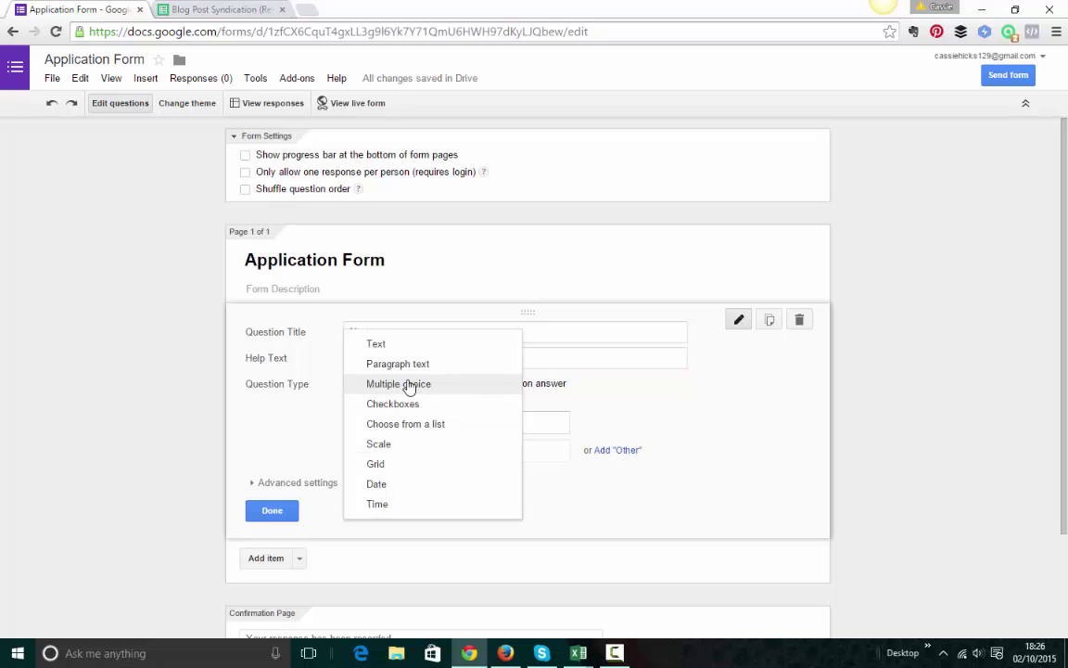
pyautogui.click(391, 353)
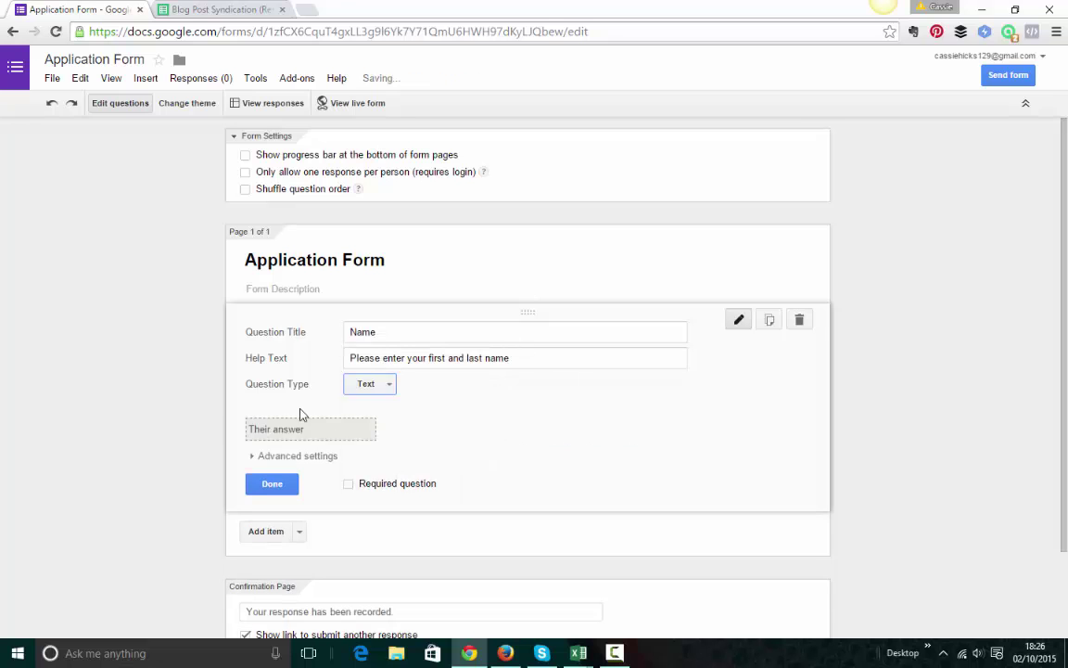
pyautogui.click(384, 387)
pyautogui.click(388, 404)
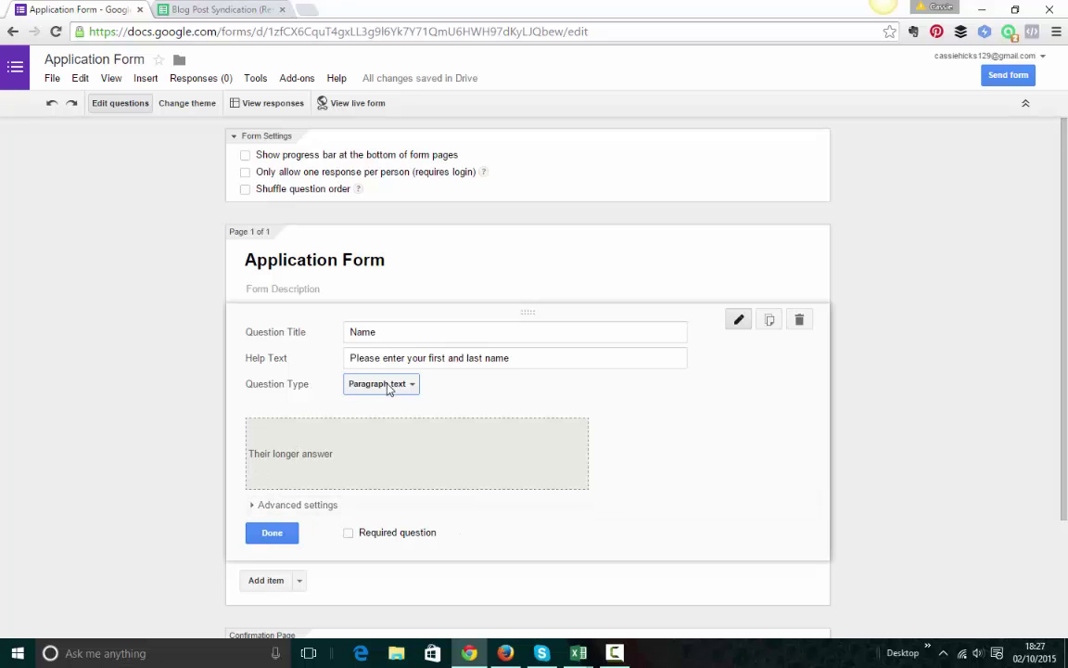
pyautogui.click(408, 386)
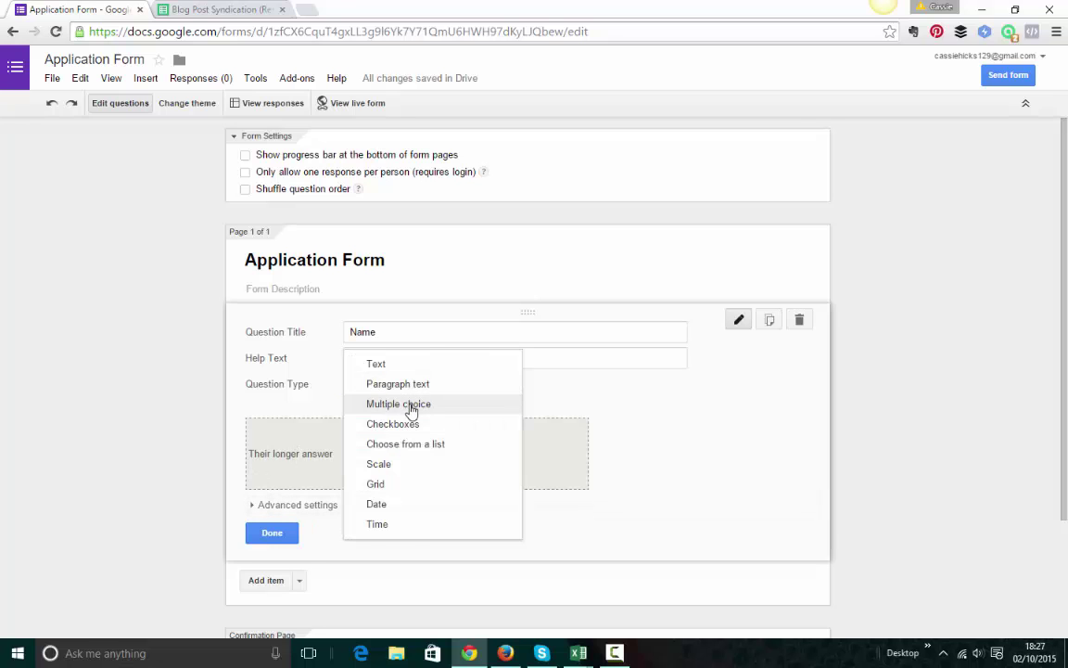
pyautogui.click(411, 404)
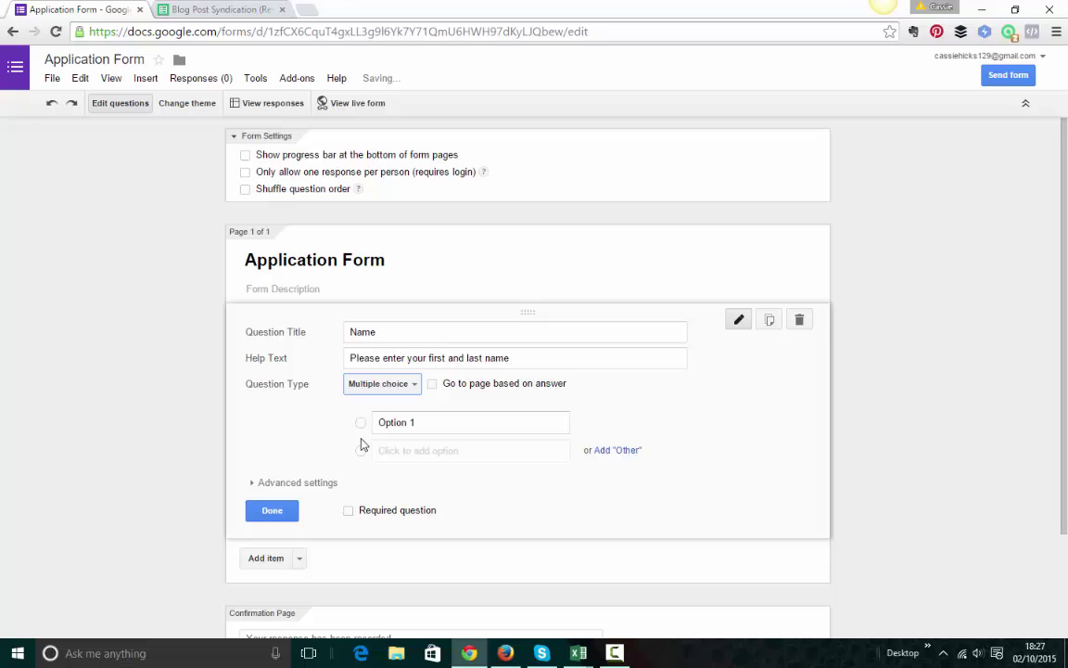
pyautogui.click(411, 388)
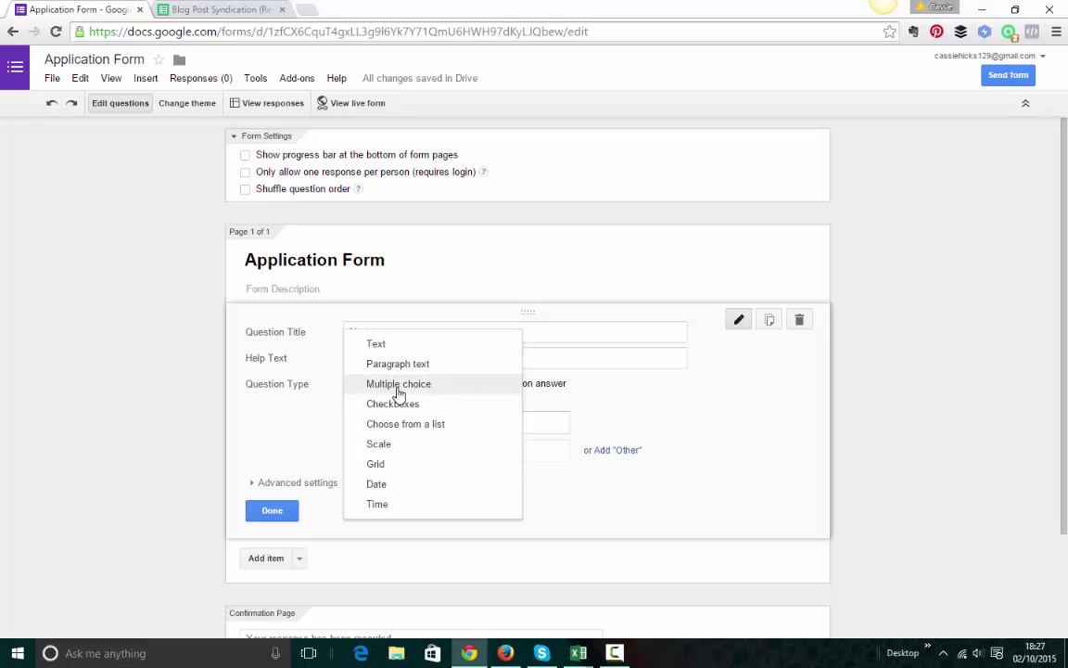
pyautogui.click(293, 380)
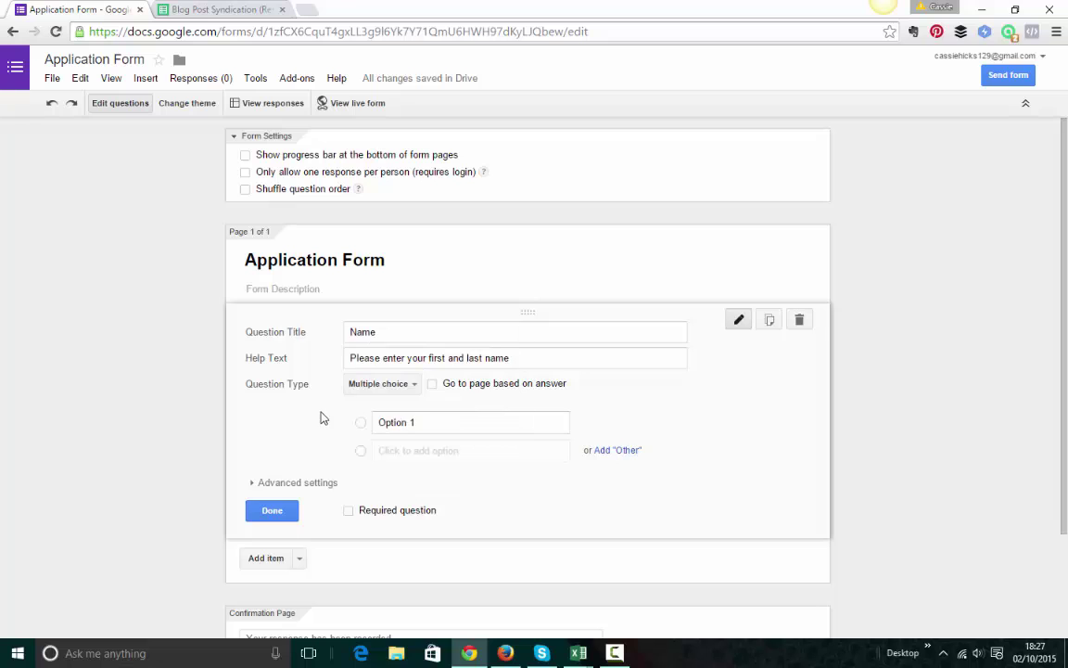
pyautogui.click(414, 384)
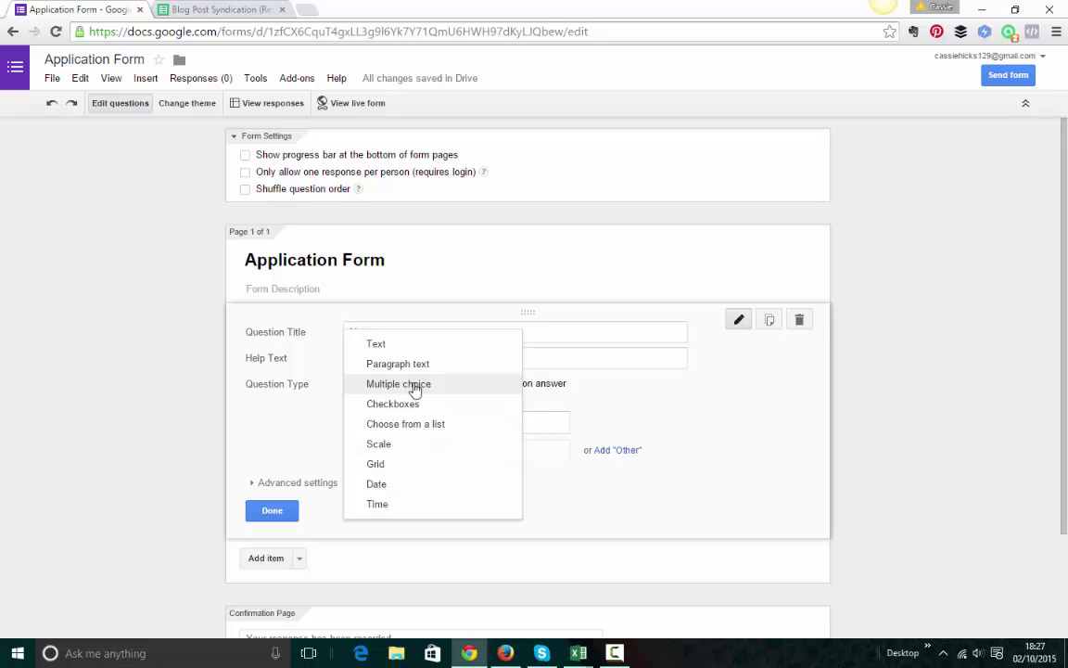
pyautogui.click(415, 385)
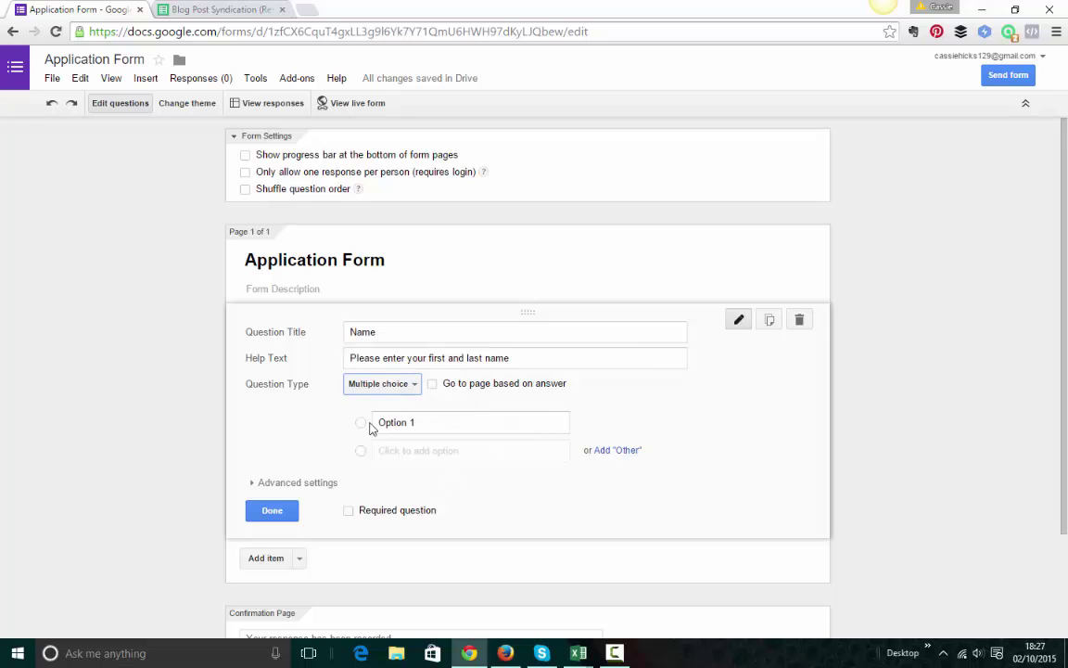
# Retitle the question "Social Media Training" and change its help text to "Which training are you interested in?"
pyautogui.click(361, 332)
pyautogui.doubleClick(354, 332)
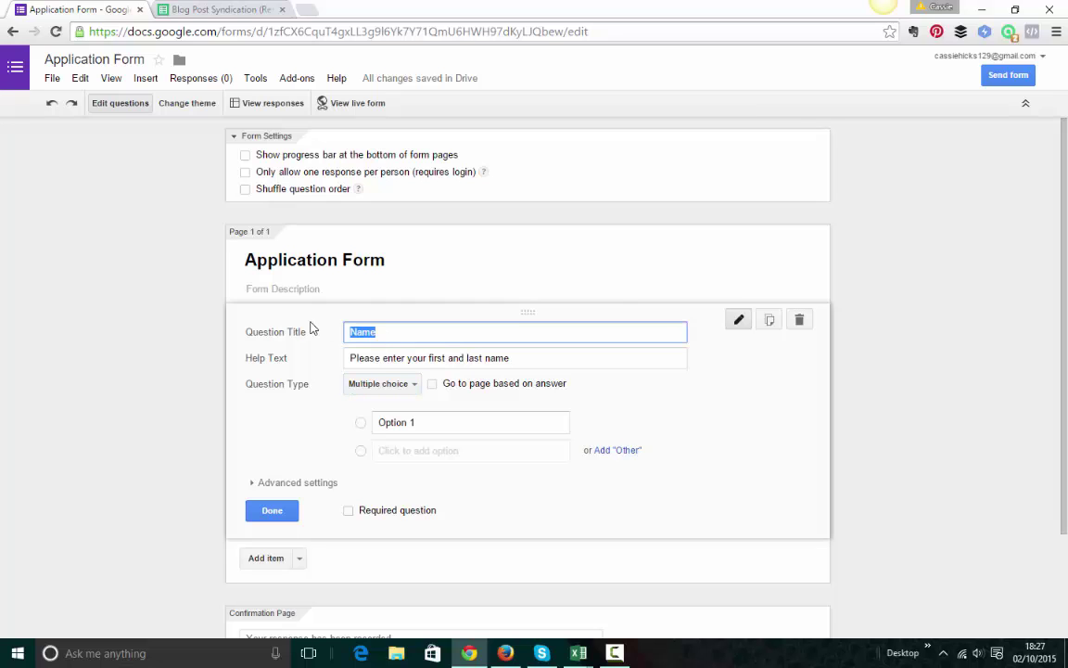
pyautogui.write('Social Media Praining')
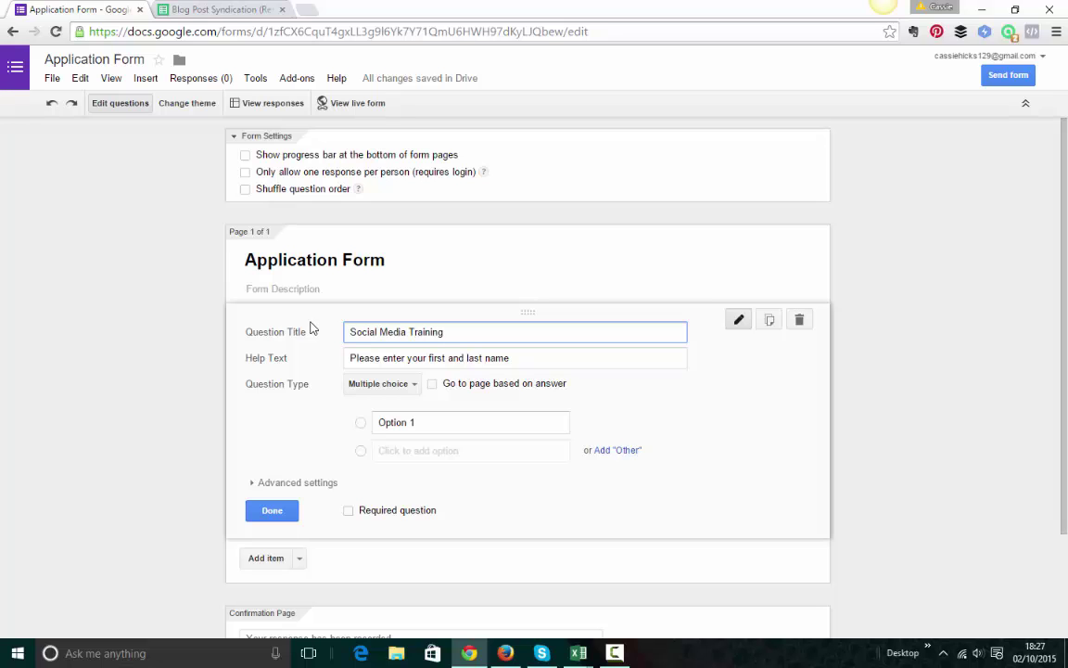
pyautogui.press('Tab')
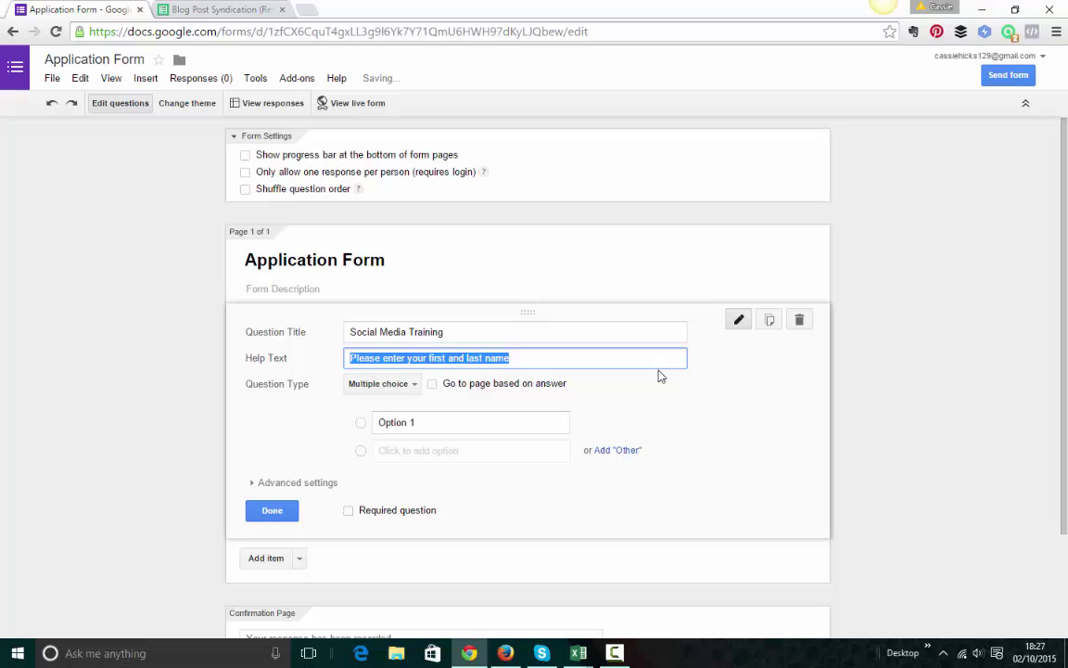
pyautogui.write('Which training are y')
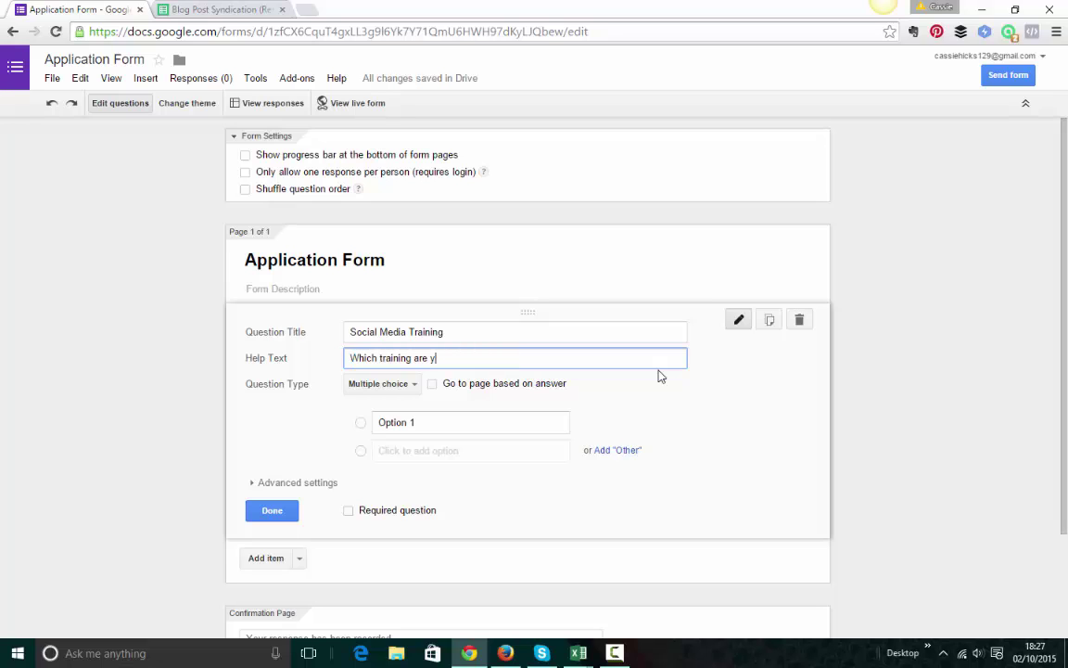
pyautogui.write('ou interest')
pyautogui.press('BackSpace')
pyautogui.write('sted in?')
# Enter Facebook and Twitter as the two answer options of the Social Media Training question
pyautogui.click(427, 422)
pyautogui.write('Facebook')
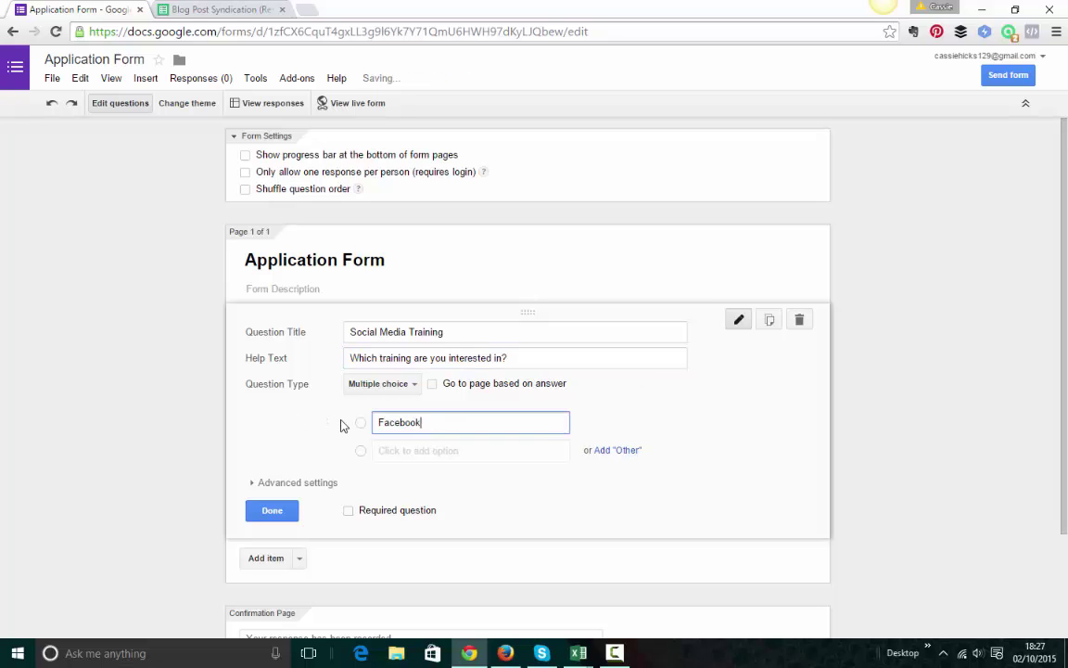
pyautogui.click(396, 453)
pyautogui.write('Twitter')
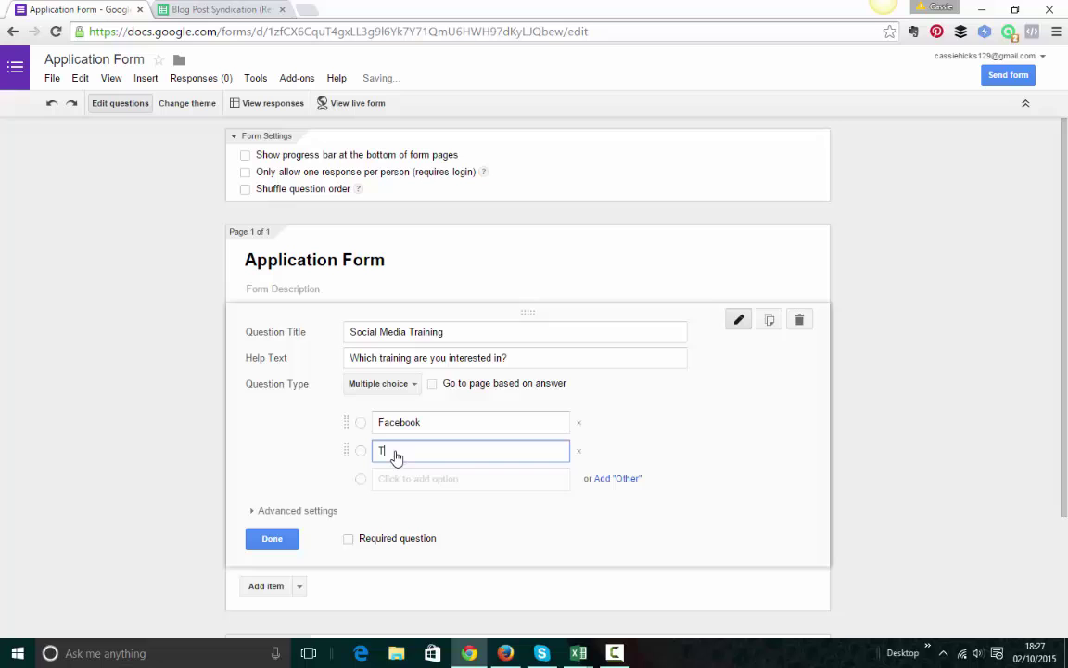
# Enable going to a page based on the answer and set the Facebook option to Continue to next page
pyautogui.click(433, 384)
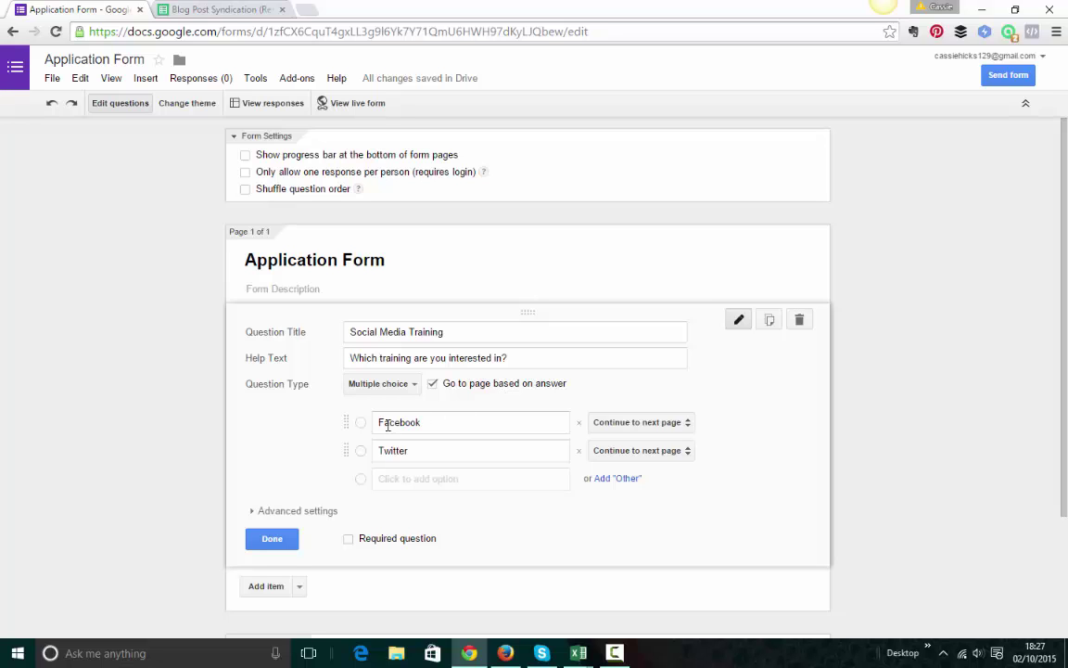
pyautogui.click(687, 423)
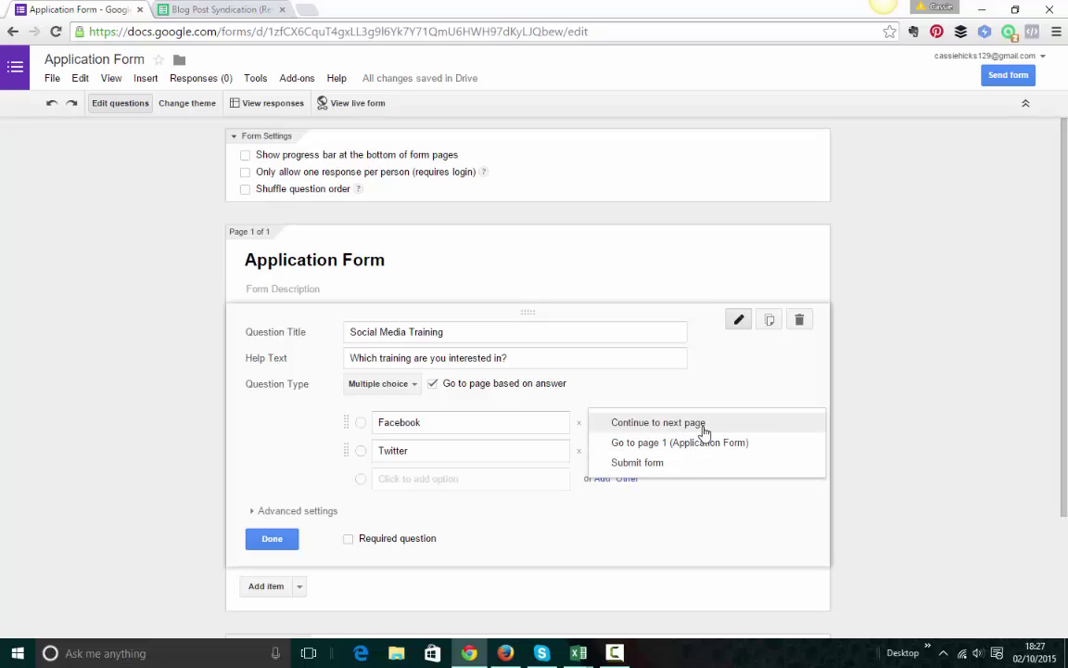
pyautogui.click(704, 425)
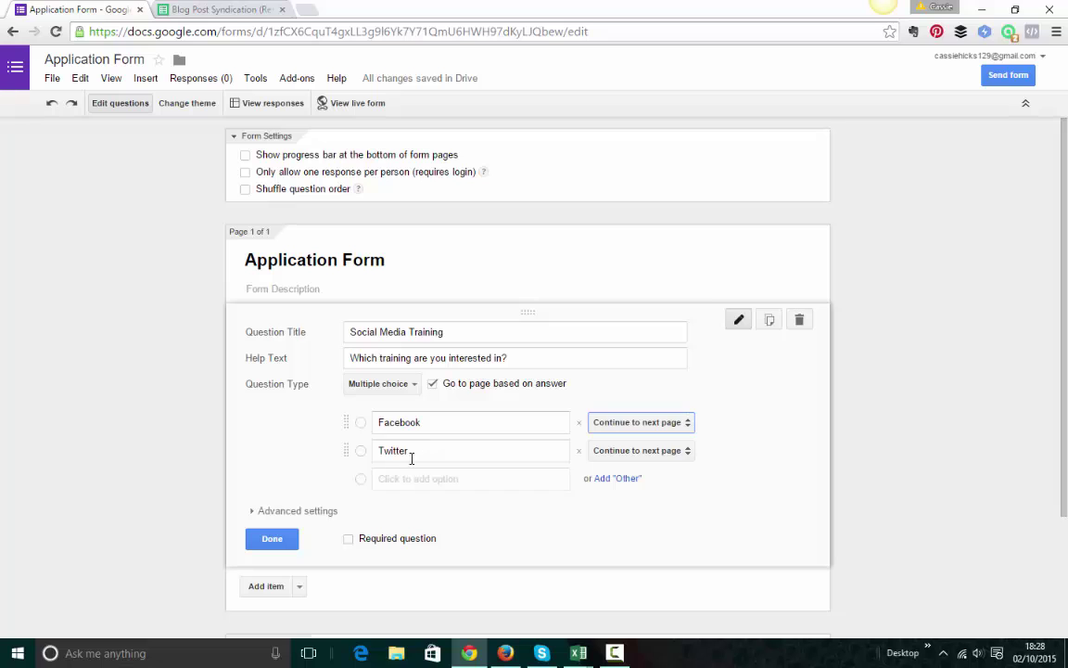
# Change the Social Media Training question's type to Checkboxes and finish editing the question
pyautogui.click(406, 383)
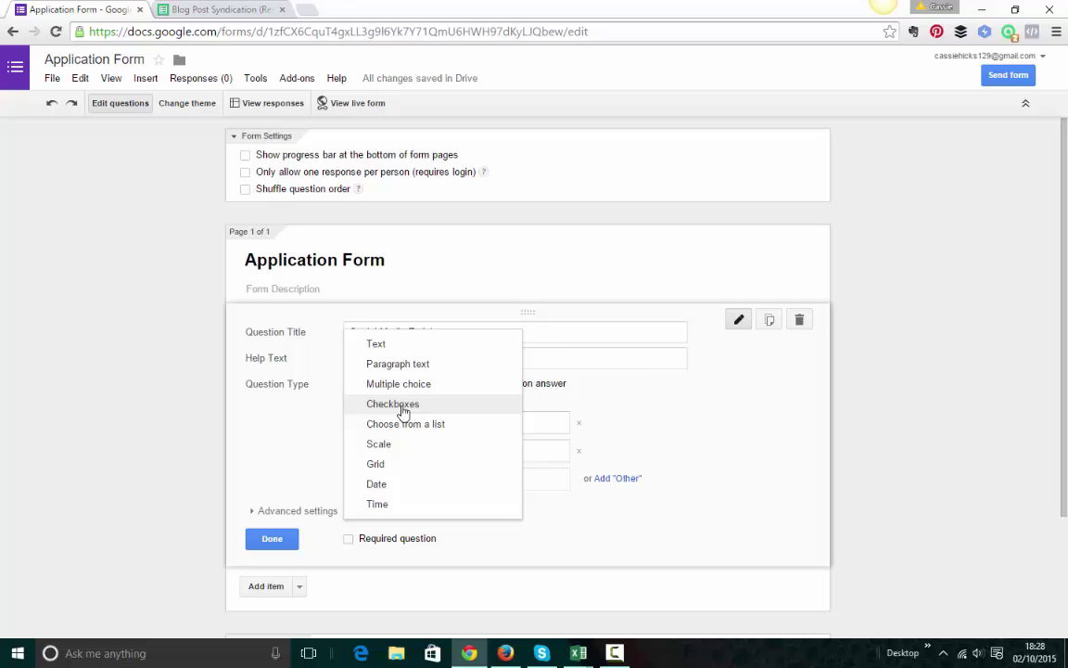
pyautogui.click(402, 405)
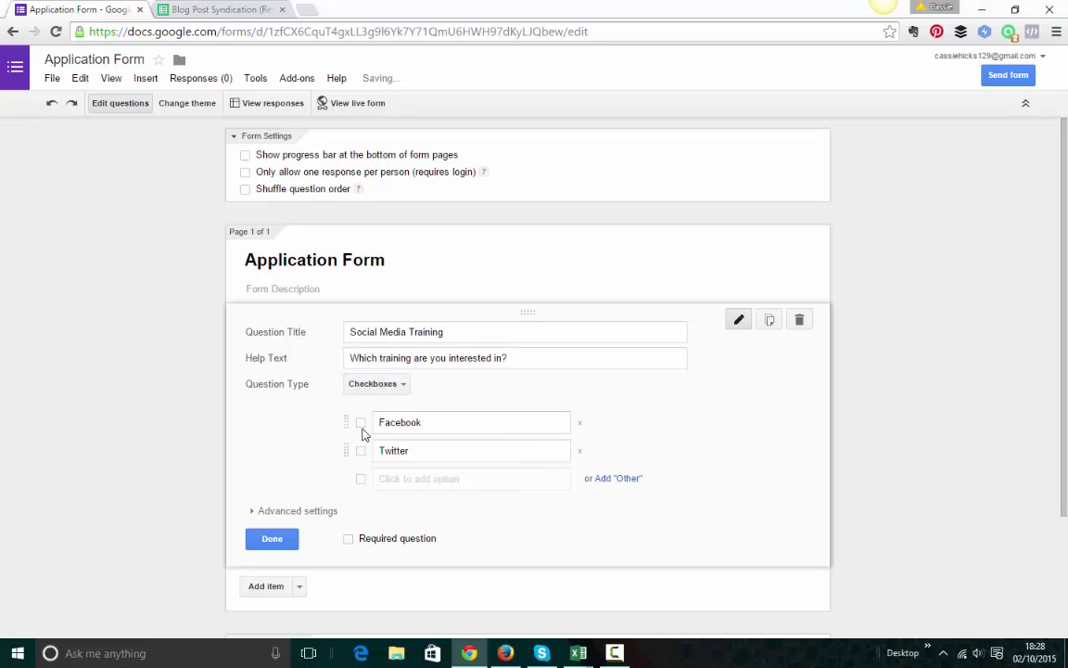
pyautogui.click(396, 385)
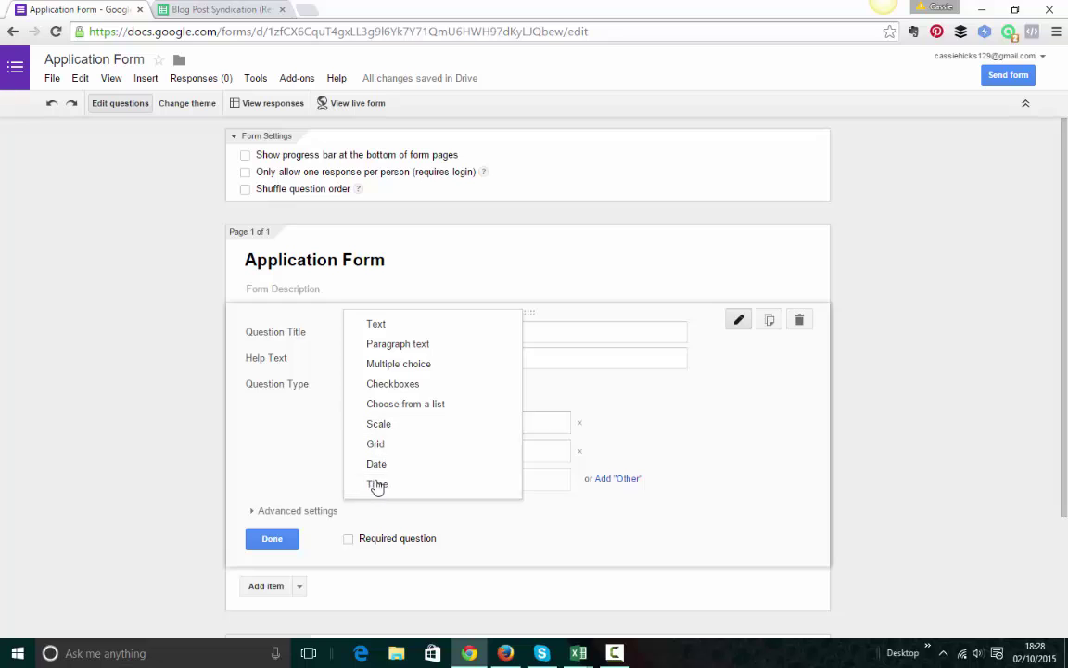
pyautogui.click(311, 471)
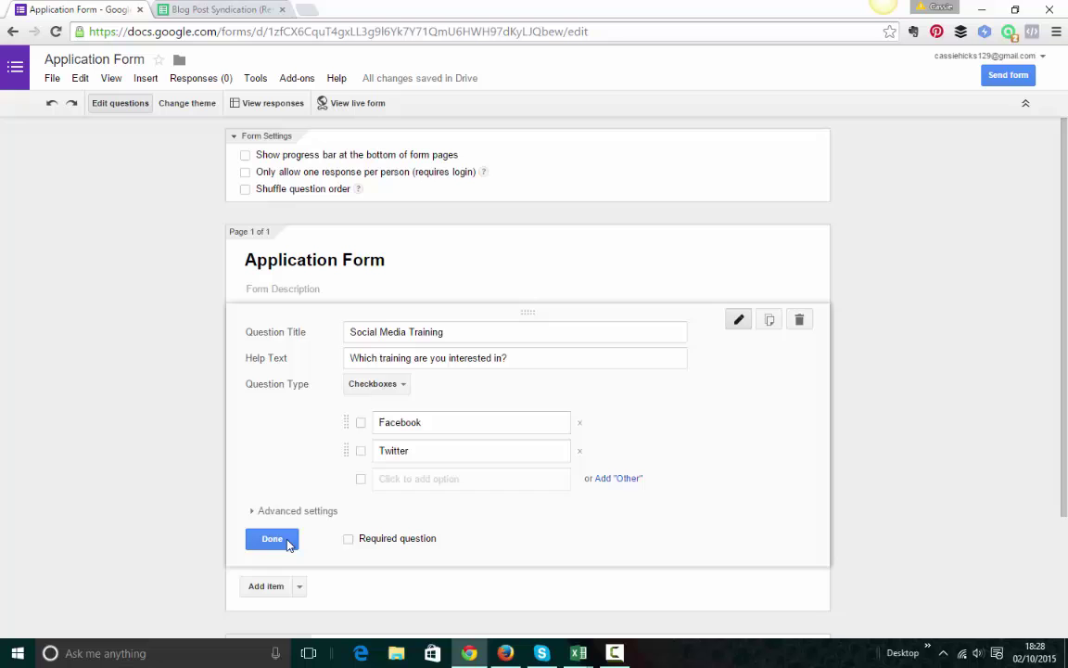
pyautogui.click(283, 540)
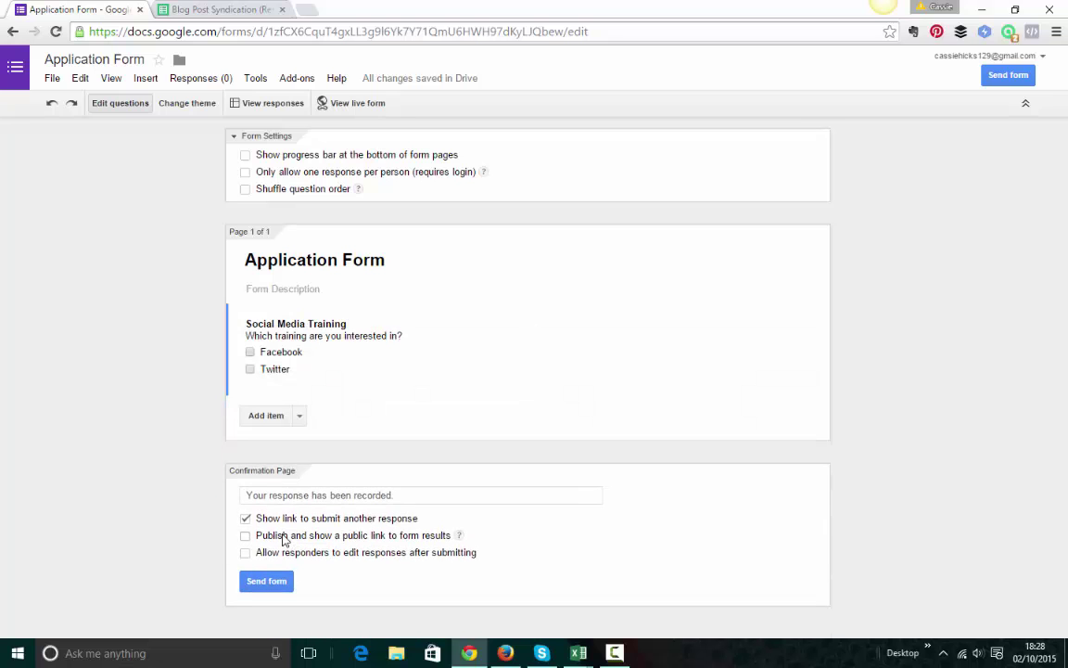
# Add a second question titled "What's your favourite social media platform at the moment?"
pyautogui.click(263, 418)
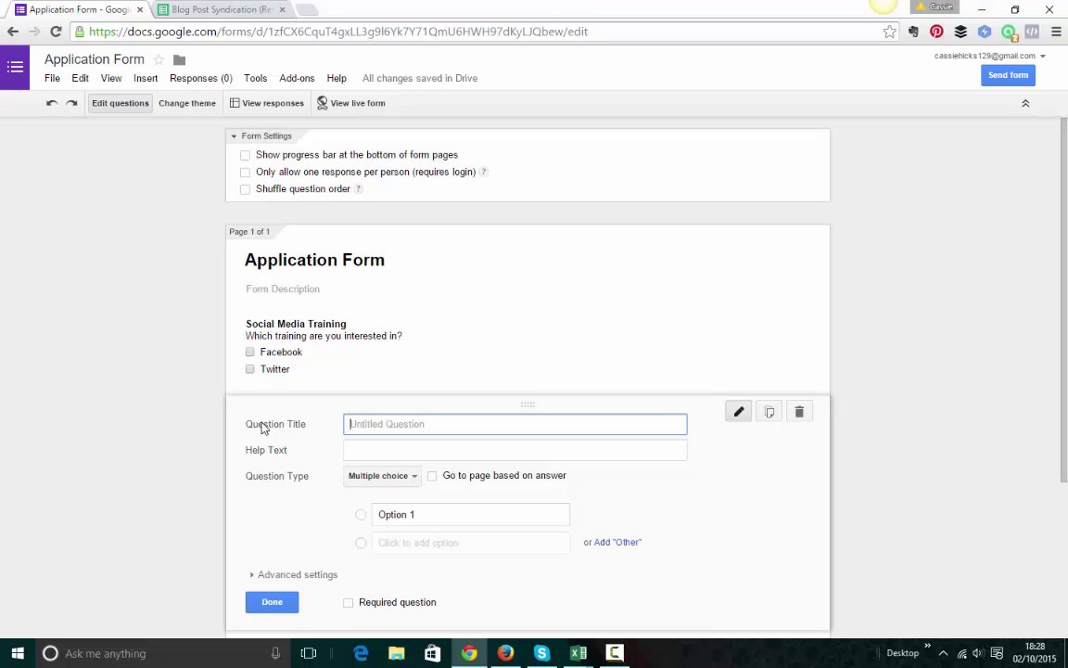
pyautogui.write("What's your favourite icec-")
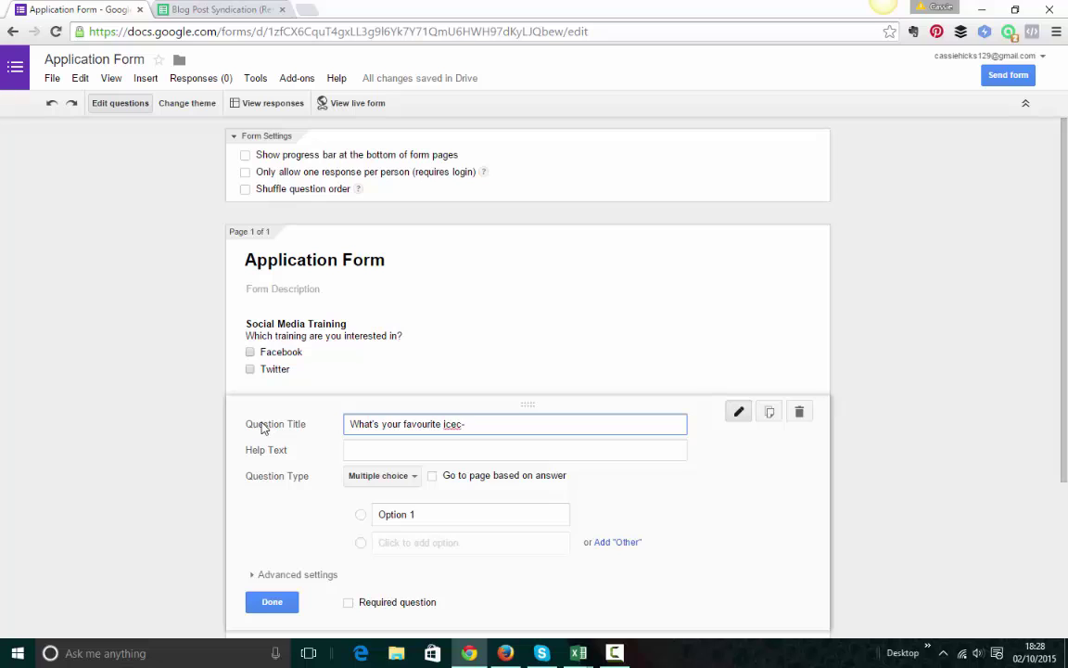
pyautogui.press('BackSpace')
pyautogui.press('BackSpace')
pyautogui.press('BackSpace')
pyautogui.press('BackSpace')
pyautogui.write('social media platform at ')
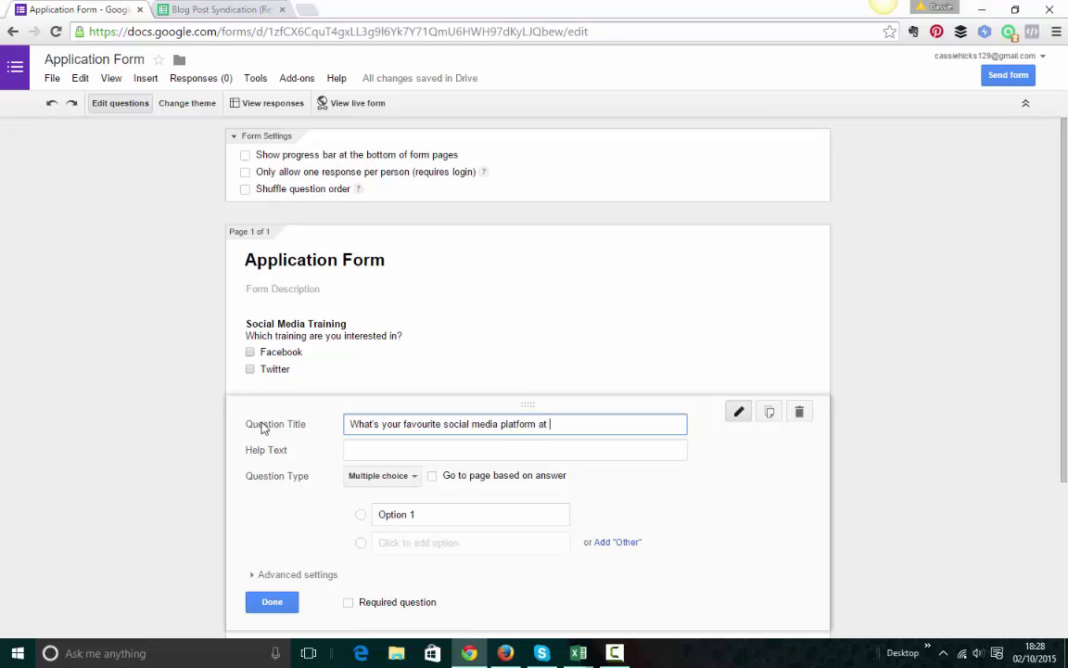
pyautogui.write('the moment?')
pyautogui.click(358, 448)
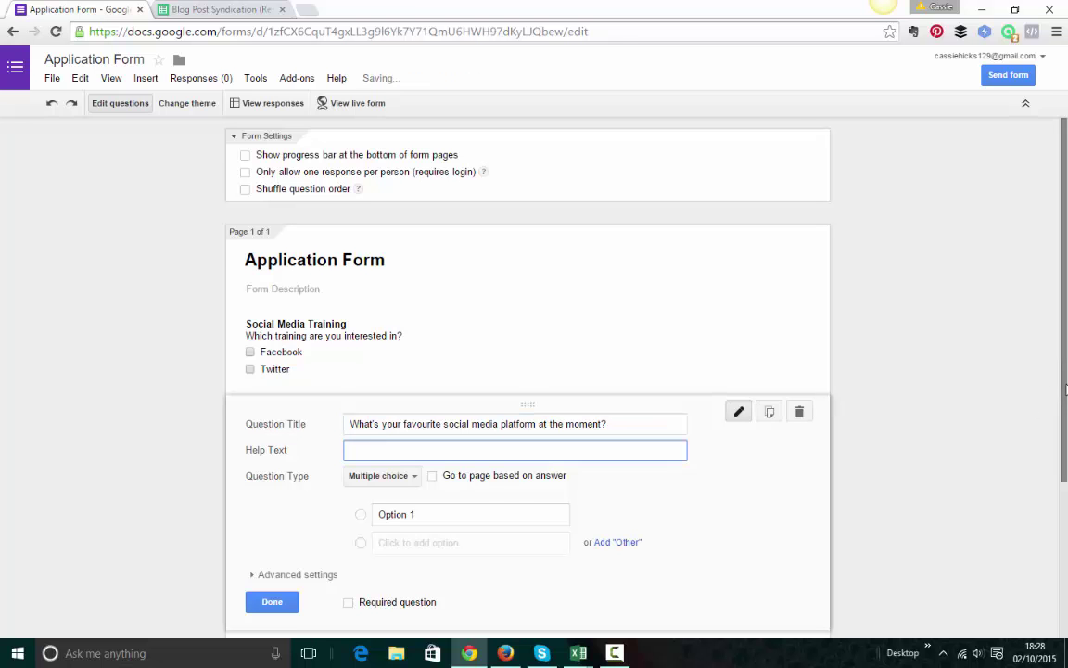
# Try the Choose from a list type on the favourite platform question, set it to Text instead and finish the question
pyautogui.scroll(-2, 1064, 389)
pyautogui.click(382, 365)
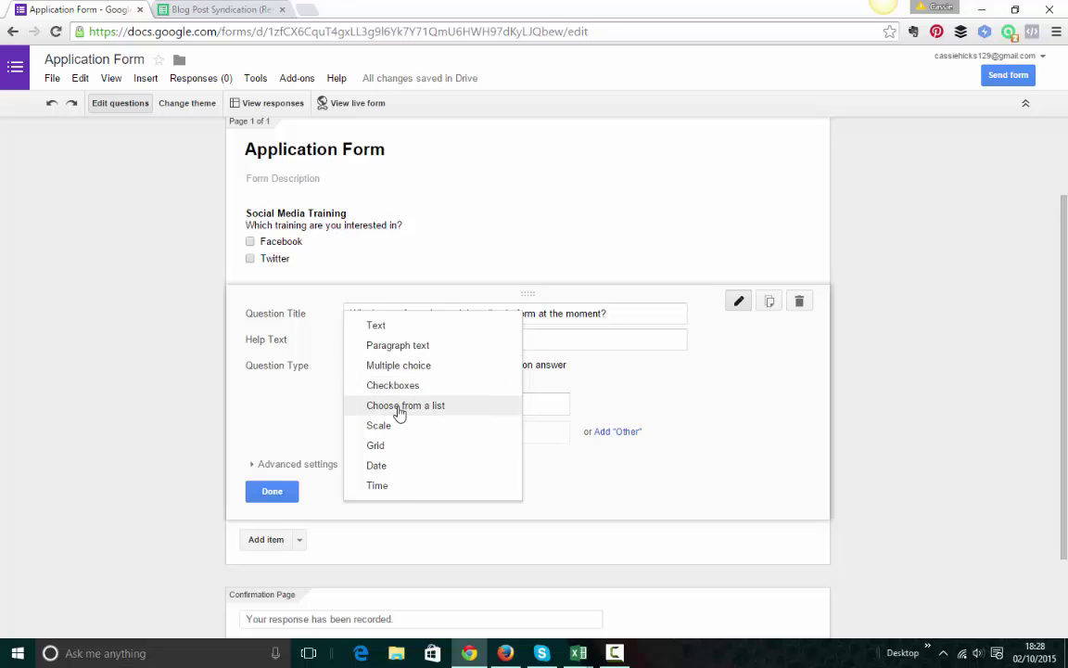
pyautogui.click(402, 406)
pyautogui.click(424, 369)
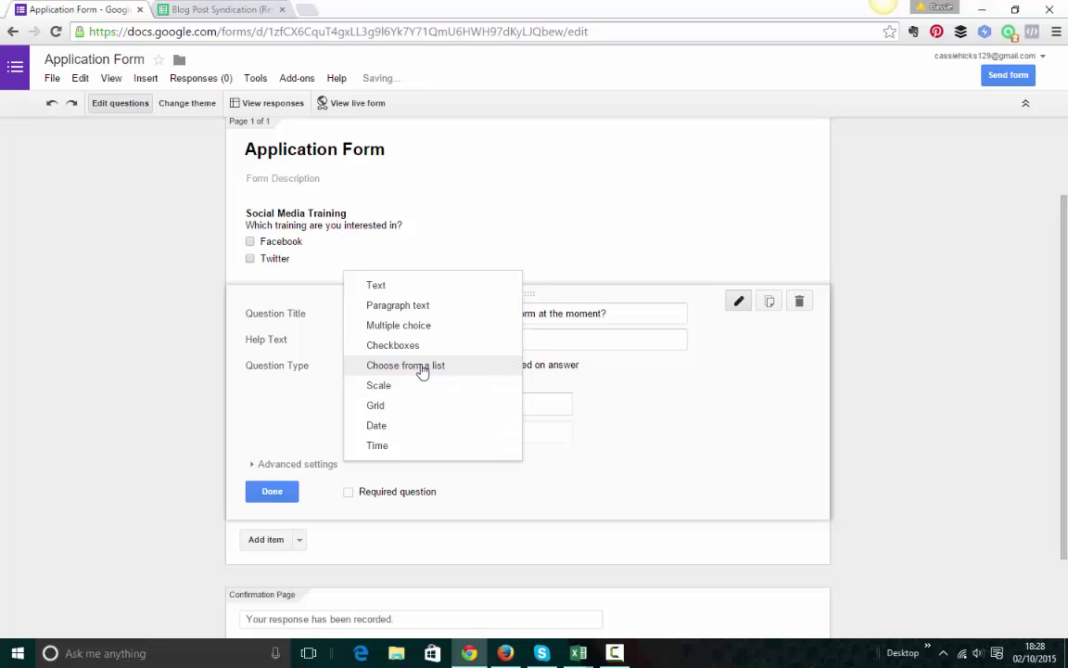
pyautogui.click(408, 287)
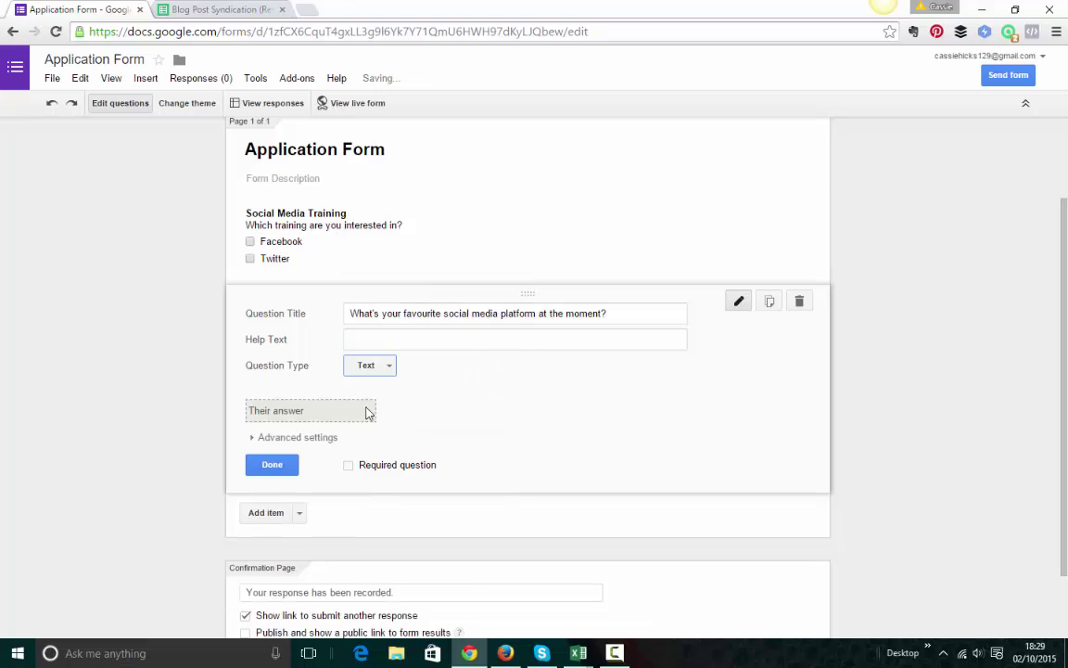
pyautogui.click(295, 464)
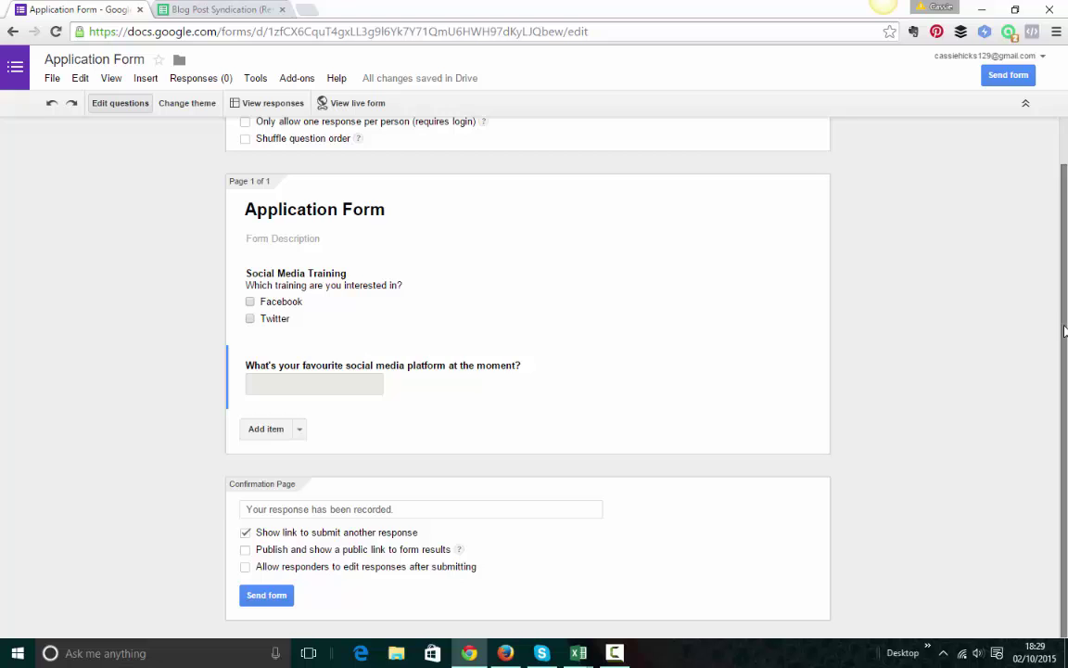
pyautogui.scroll(1, 1065, 331)
pyautogui.scroll(-1, 1050, 391)
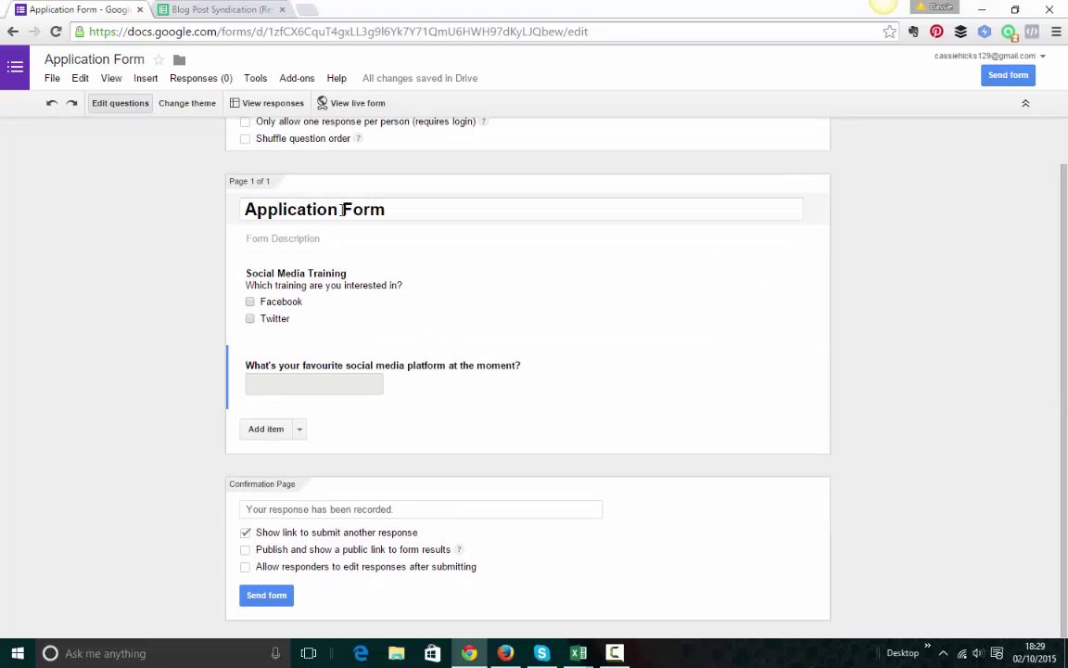
# Copy the form's share link from the sending options and view the HTML code for embedding it in a website
pyautogui.click(267, 598)
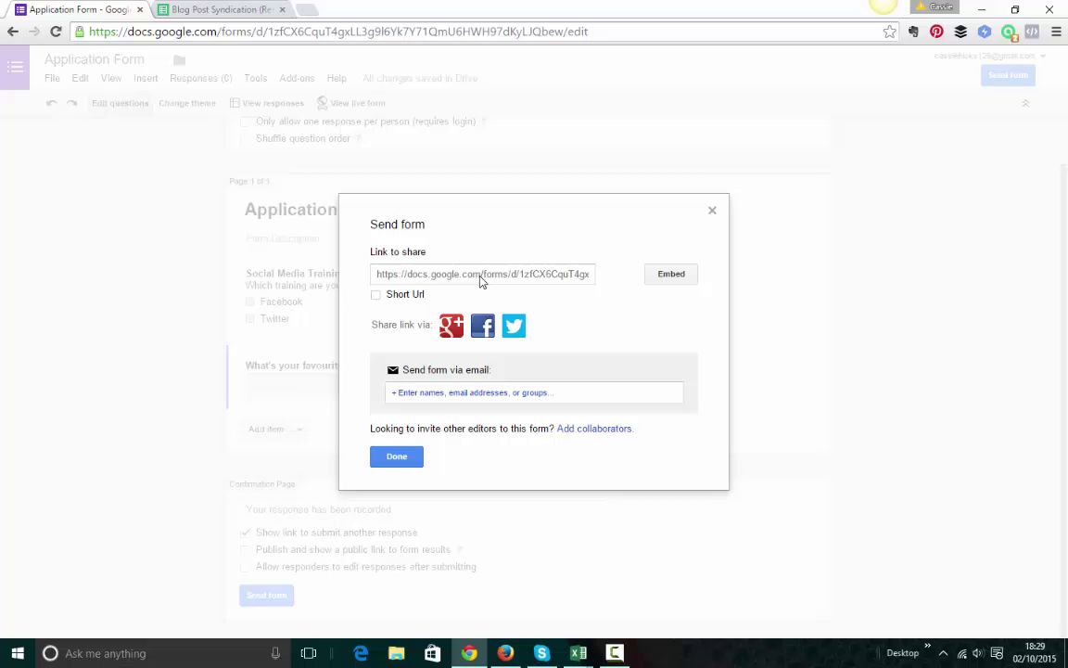
pyautogui.click(378, 276)
pyautogui.moveTo(379, 283); pyautogui.dragTo(553, 276)
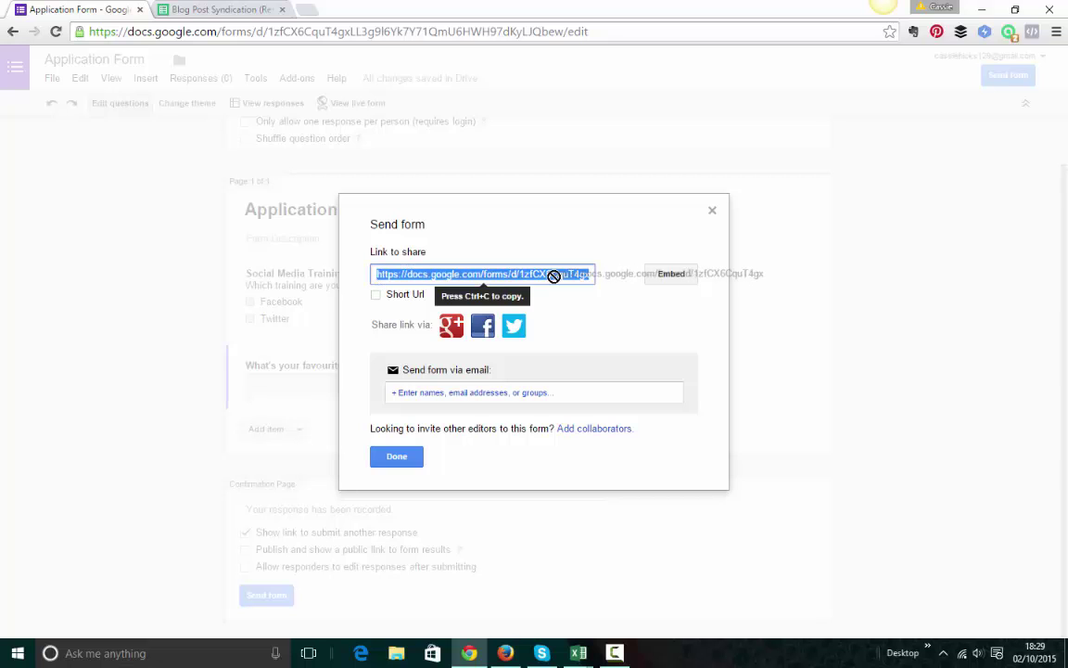
pyautogui.rightClick(429, 281)
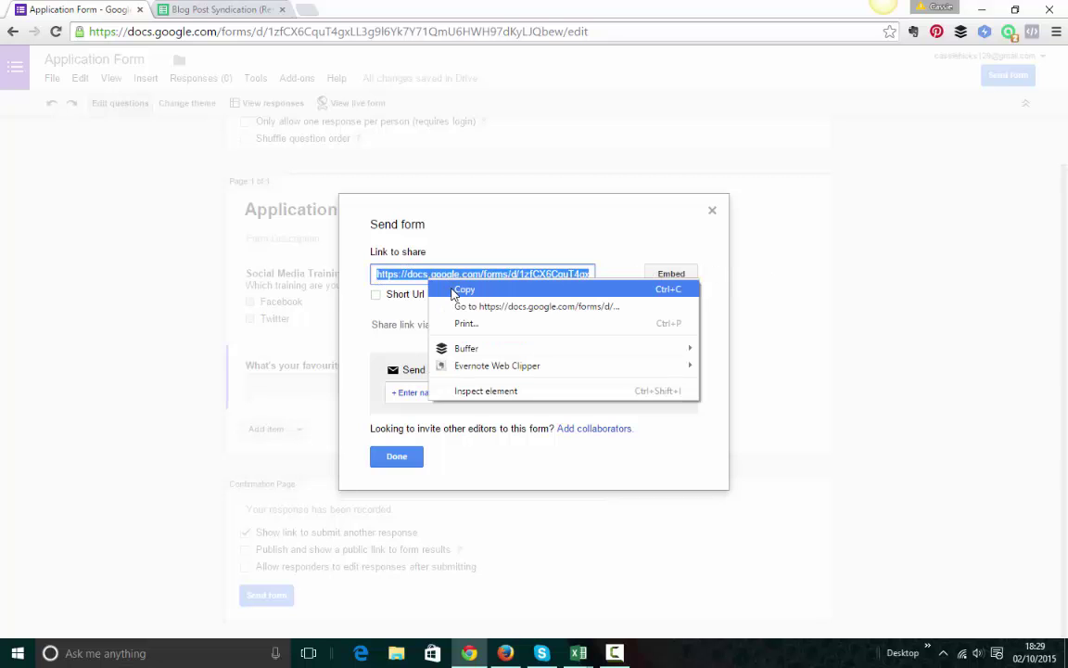
pyautogui.click(452, 289)
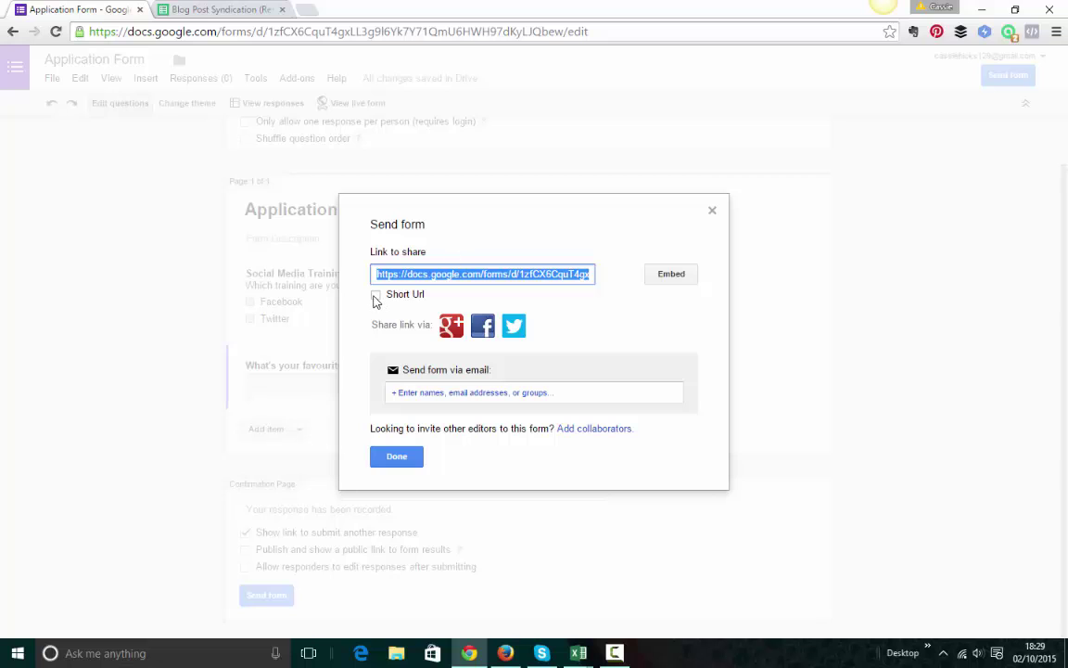
pyautogui.click(678, 275)
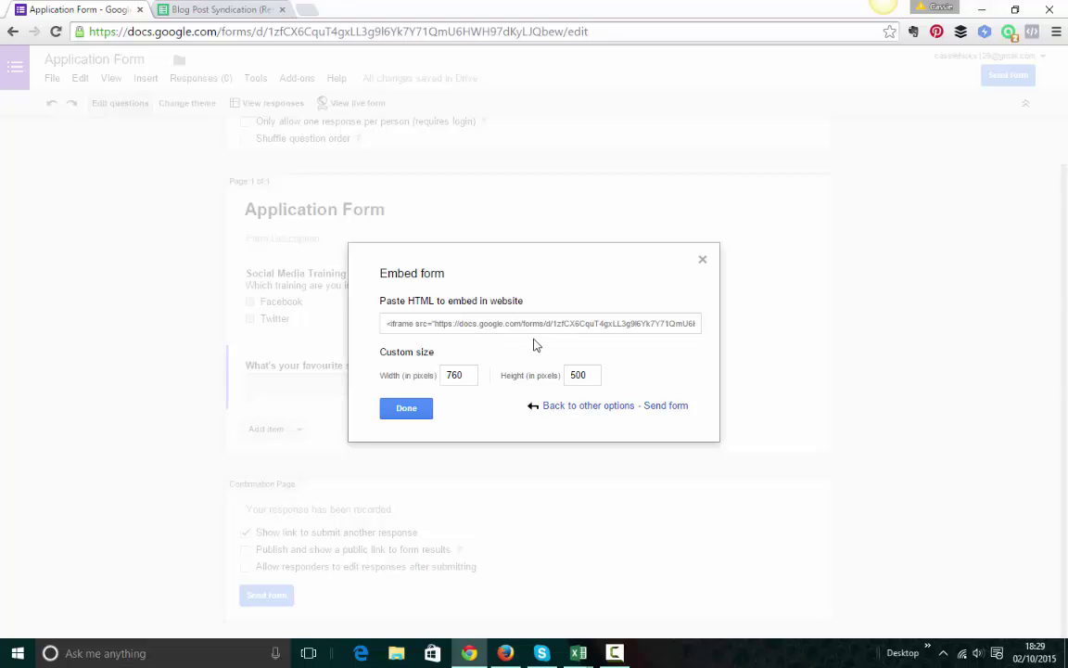
pyautogui.click(424, 409)
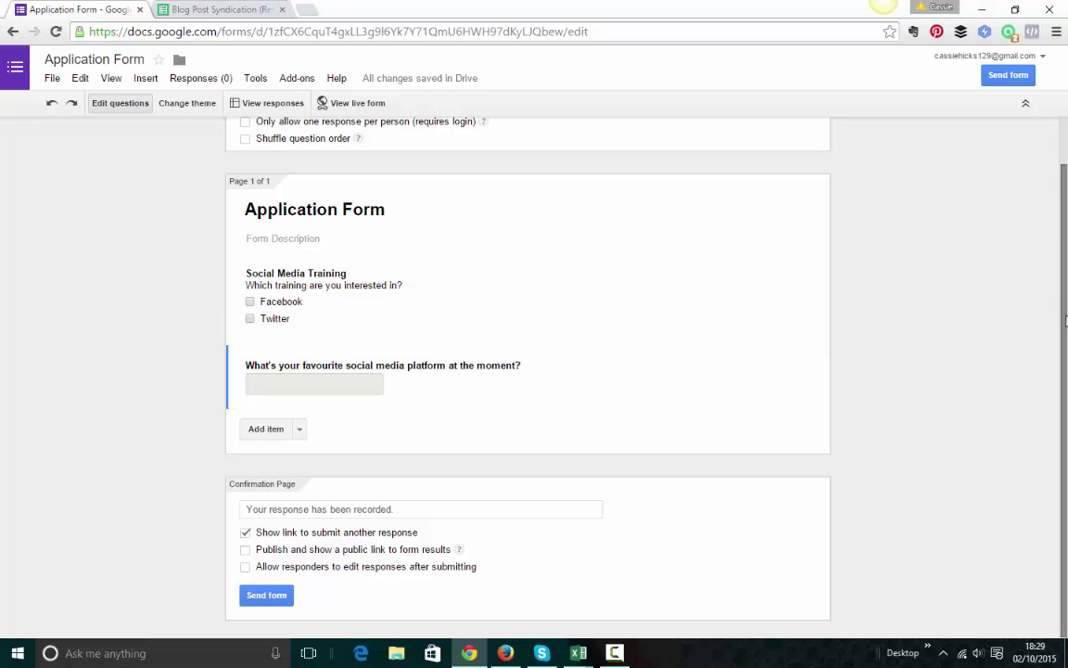
# View the Application Form's responses spreadsheet and select cell A3
pyautogui.scroll(1, 649, 296)
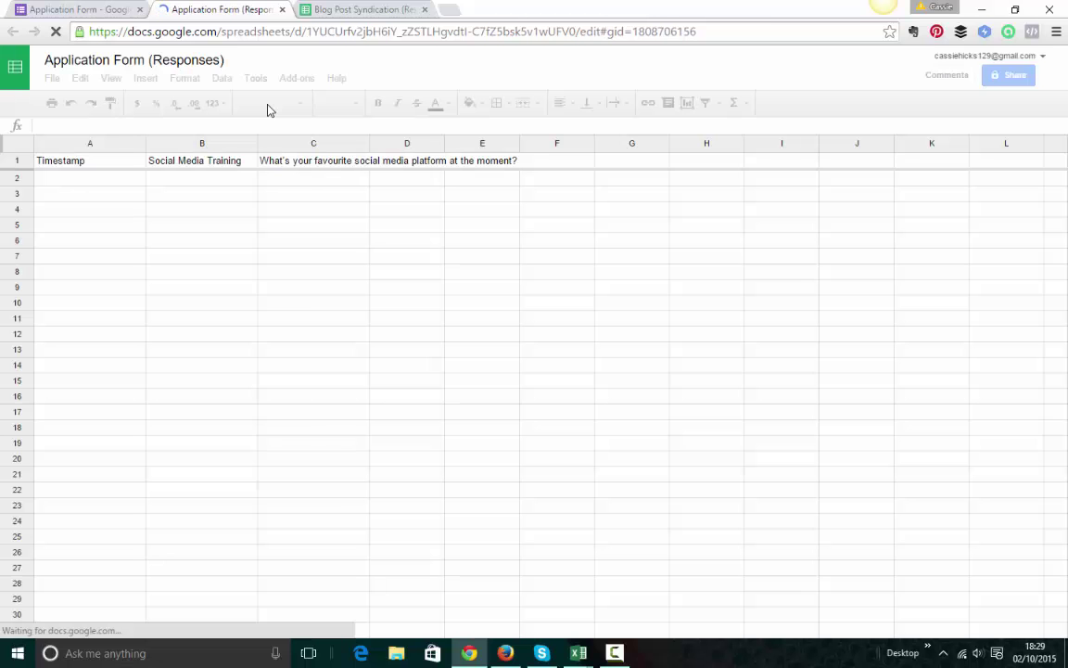
pyautogui.click(106, 200)
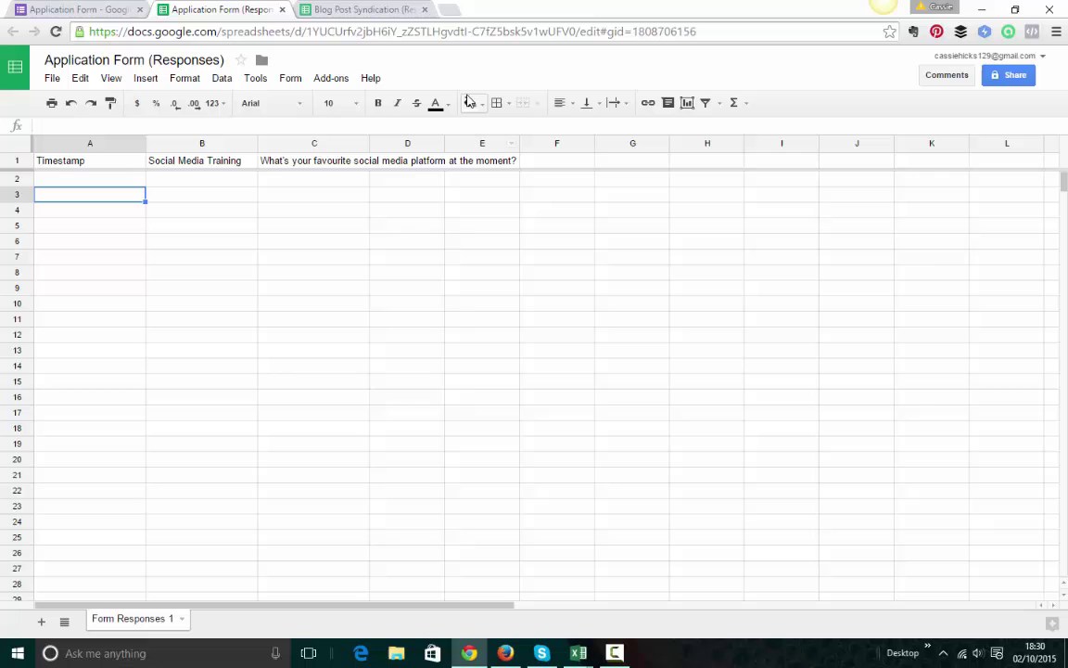
# Open the job application page at mmspark.com/techva/ in a new browser tab
pyautogui.click(449, 12)
pyautogui.write('mmspark')
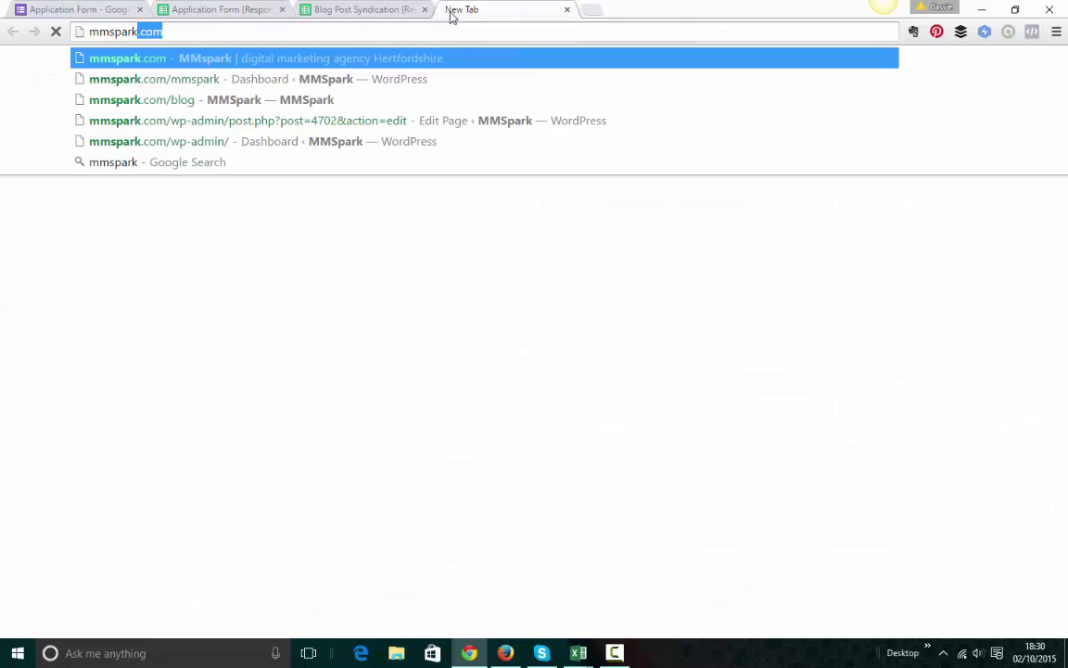
pyautogui.write('.com/techva/')
pyautogui.press('Return')
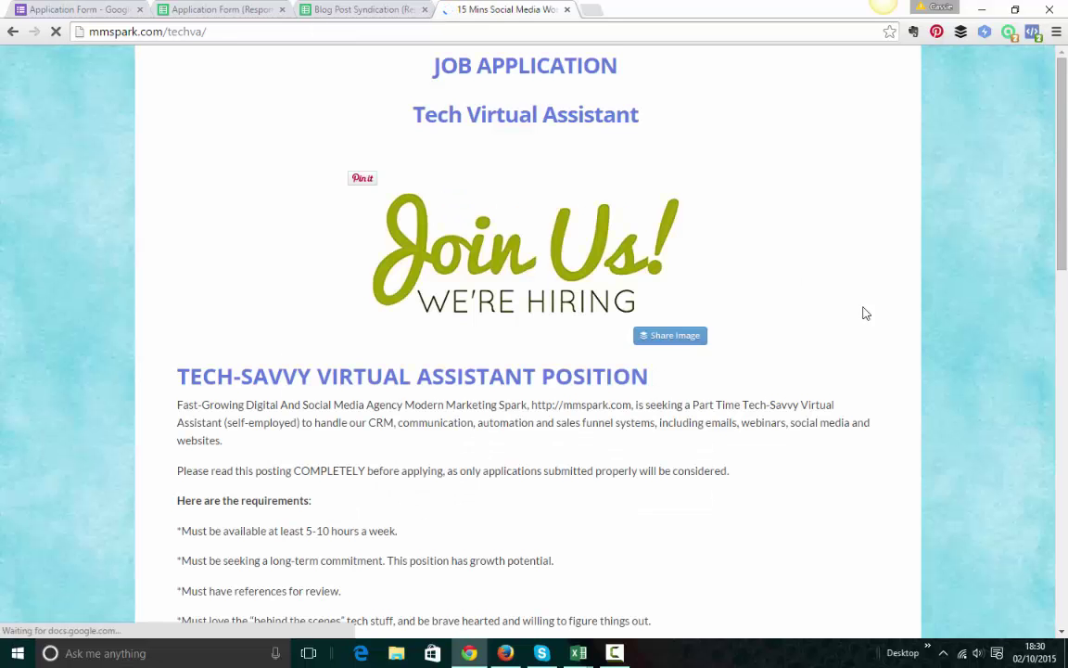
# Look through the embedded Tech VA Application form down to its end and switch to the Blog Post Syndication (Responses) spreadsheet
pyautogui.scroll(-7, 1063, 181)
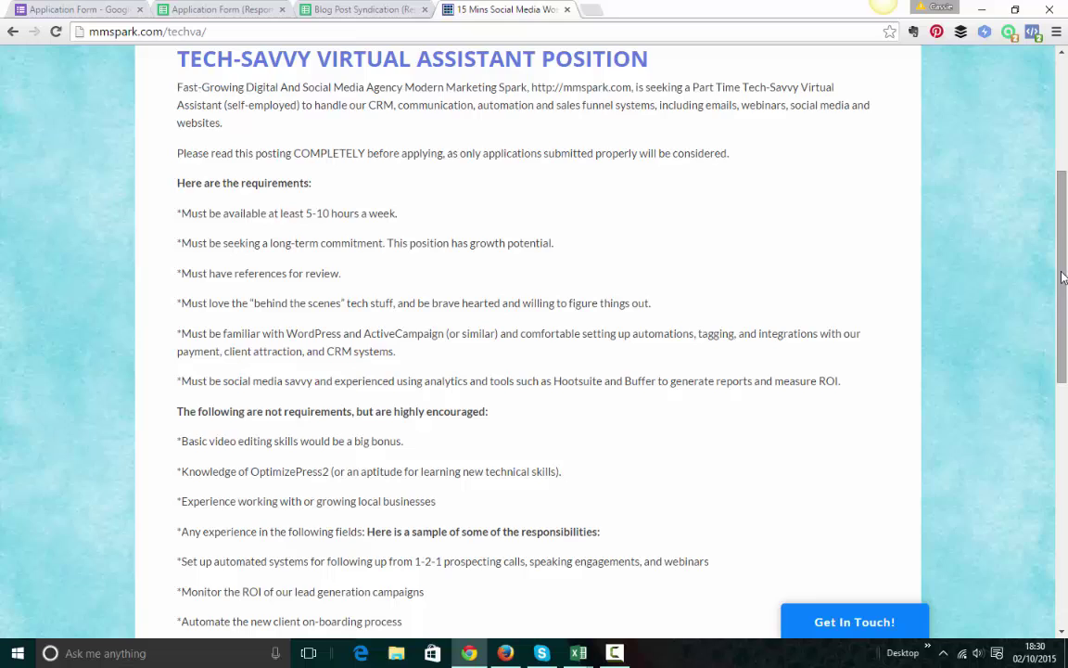
pyautogui.scroll(-3, 1057, 358)
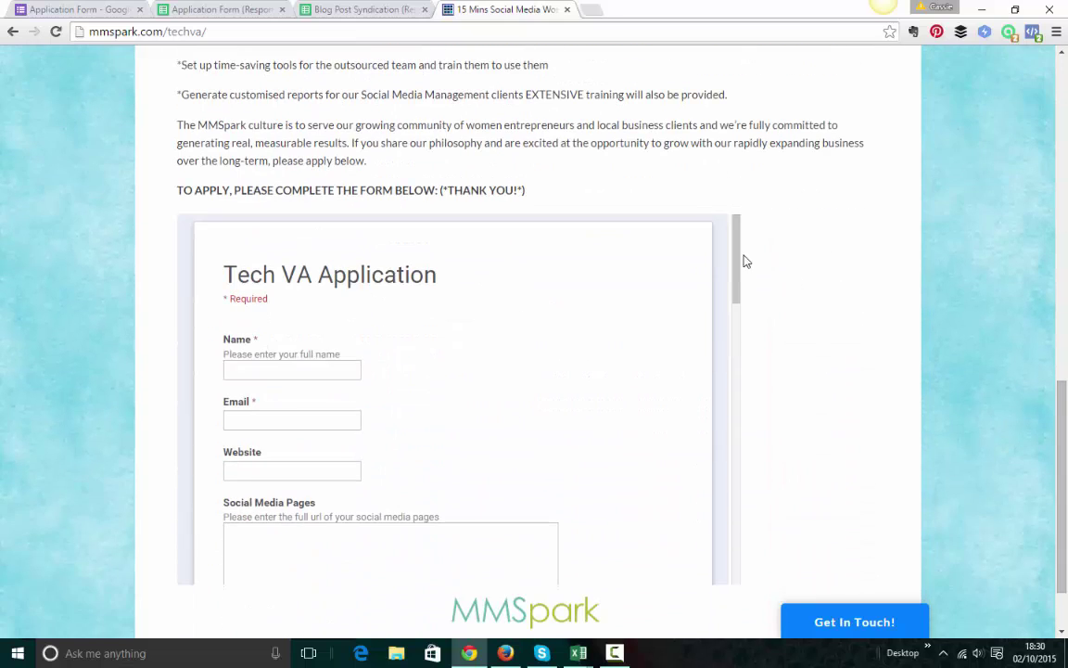
pyautogui.moveTo(736, 265); pyautogui.dragTo(723, 541)
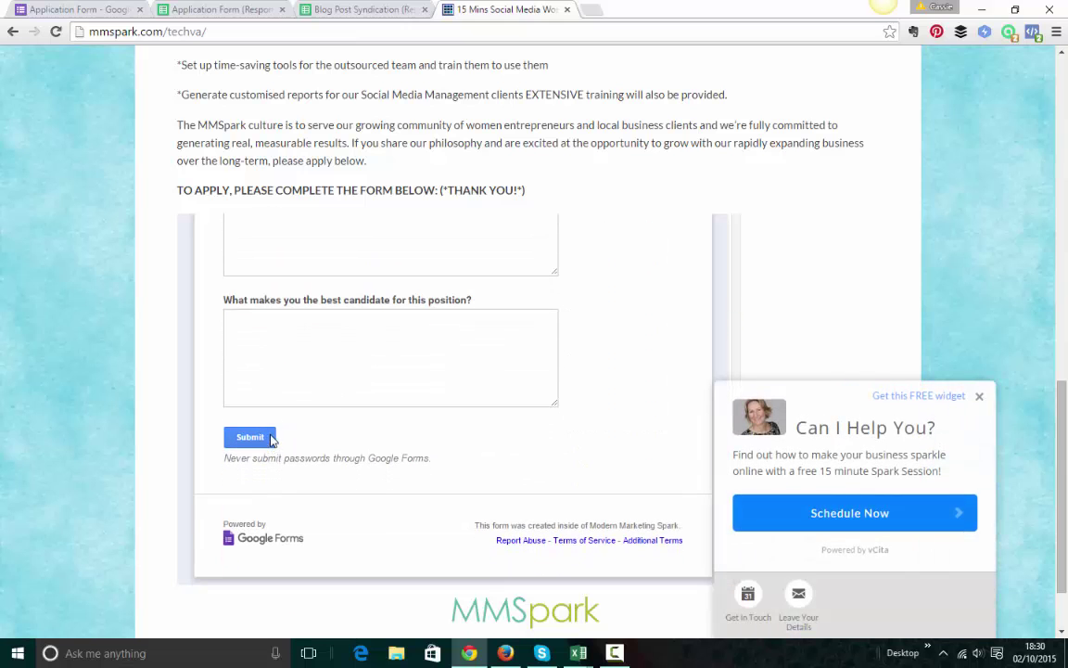
pyautogui.click(978, 396)
pyautogui.click(367, 9)
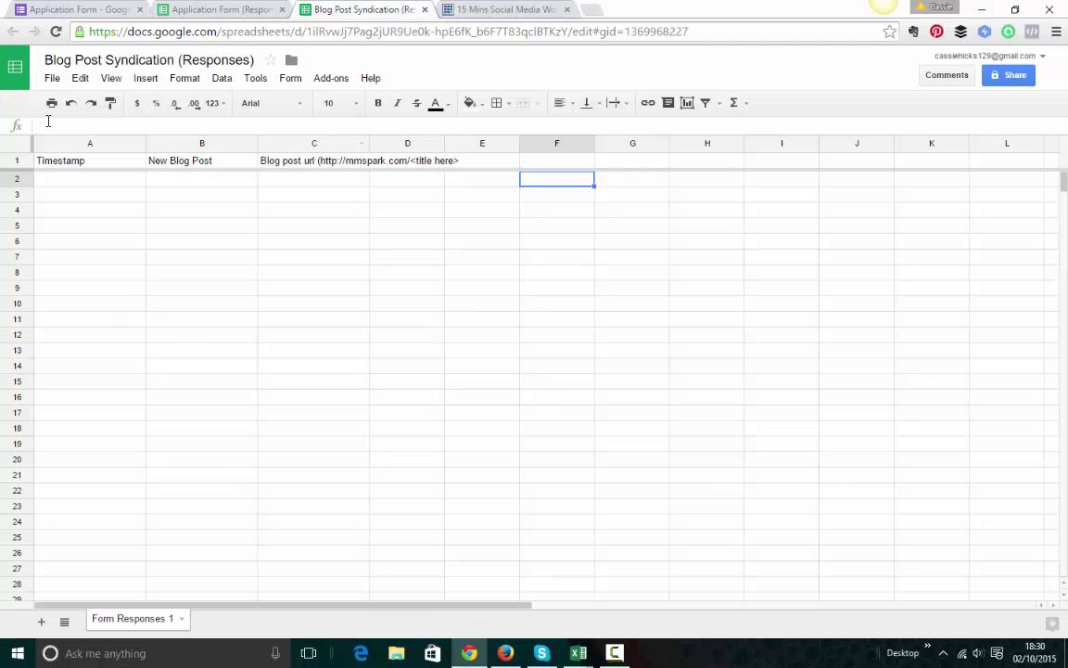